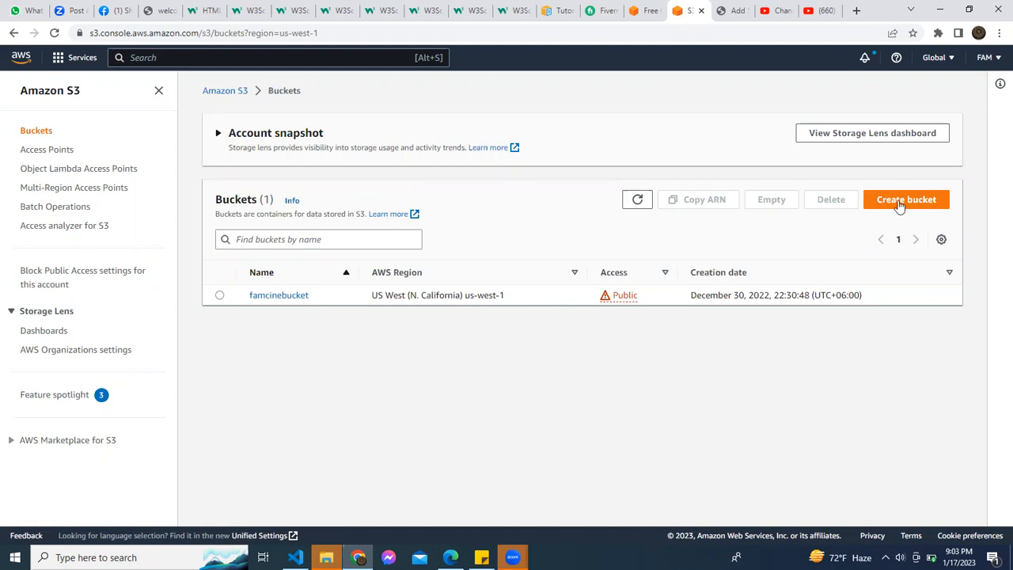
- Start creating a new S3 bucket and name it famcine-final, copying "famcine" from the Fiverr conversation
{"action": "left_click", "coordinate": [900, 205]}
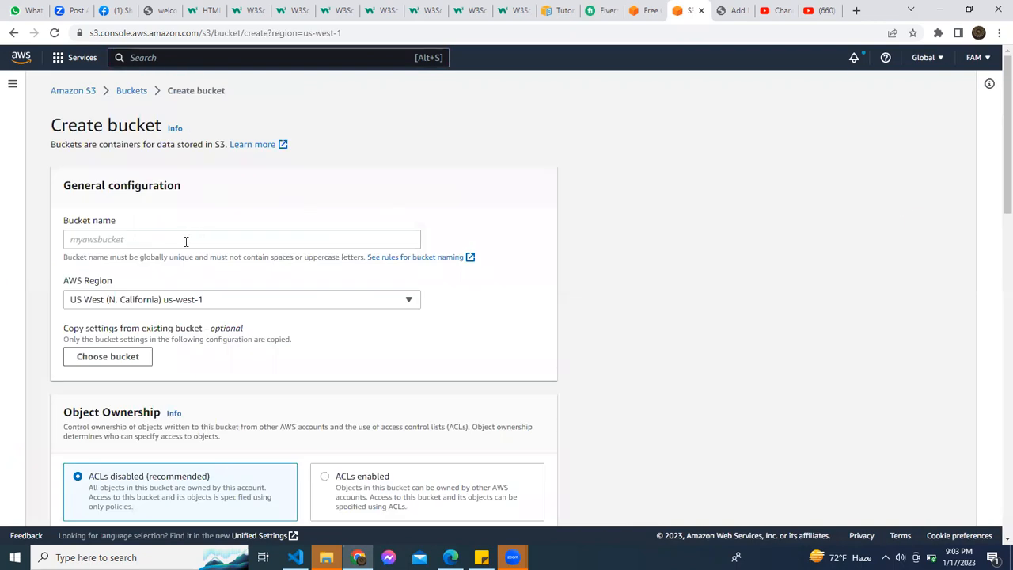
{"action": "left_click", "coordinate": [186, 242]}
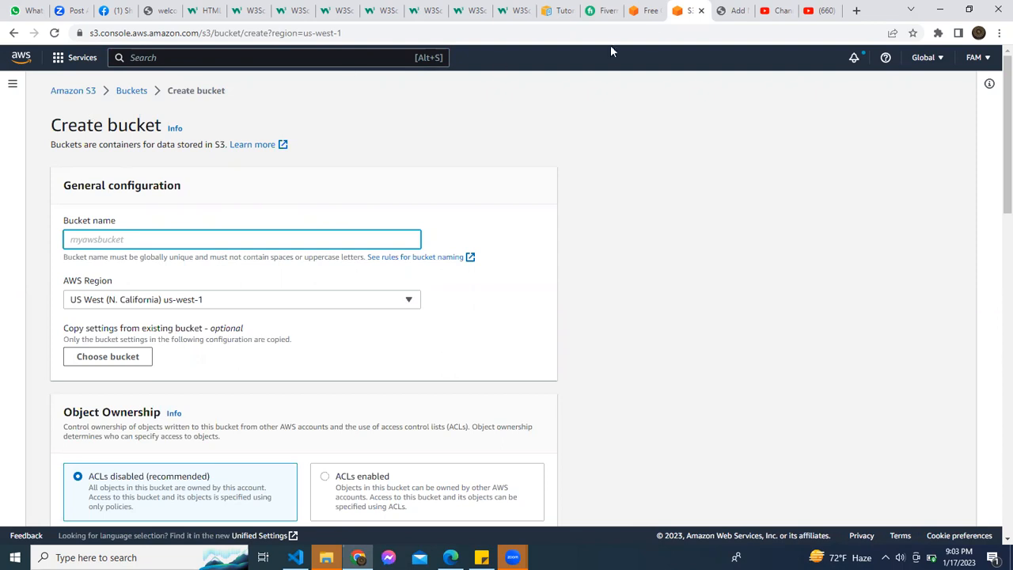
{"action": "left_click", "coordinate": [599, 11]}
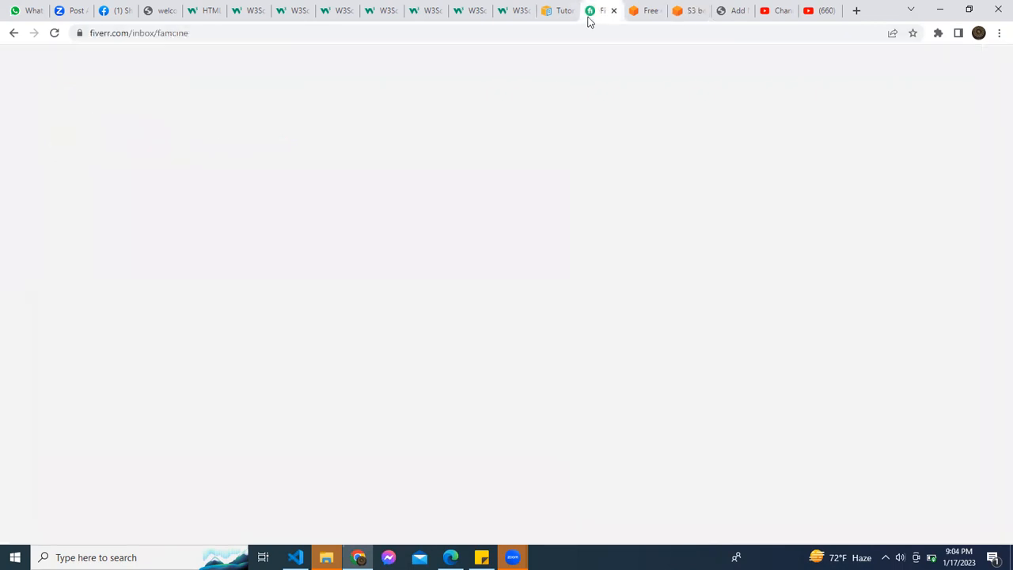
{"action": "left_click_drag", "start_coordinate": [346, 127], "coordinate": [300, 126]}
{"action": "key", "text": "ctrl+c"}
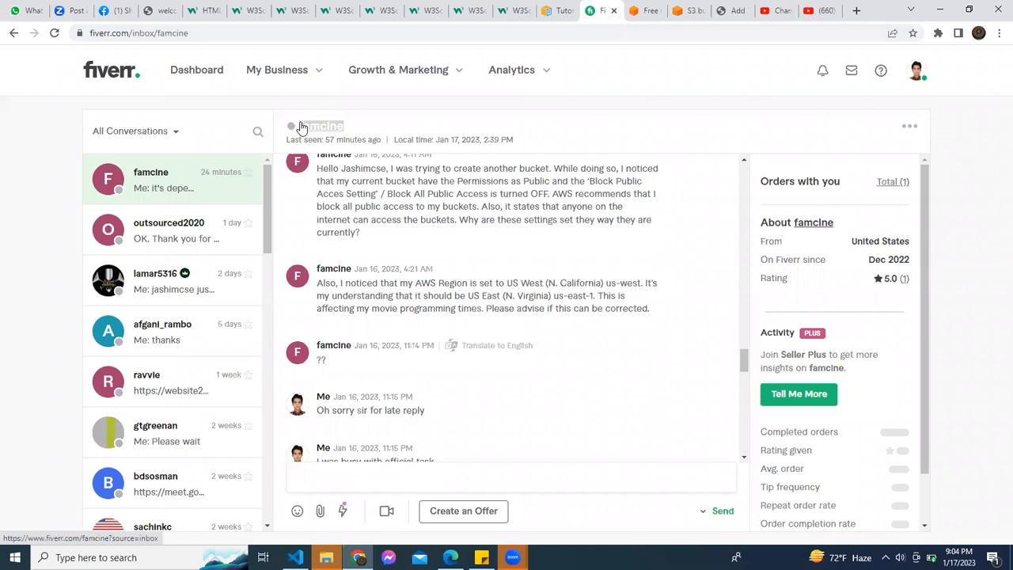
{"action": "left_click", "coordinate": [645, 11]}
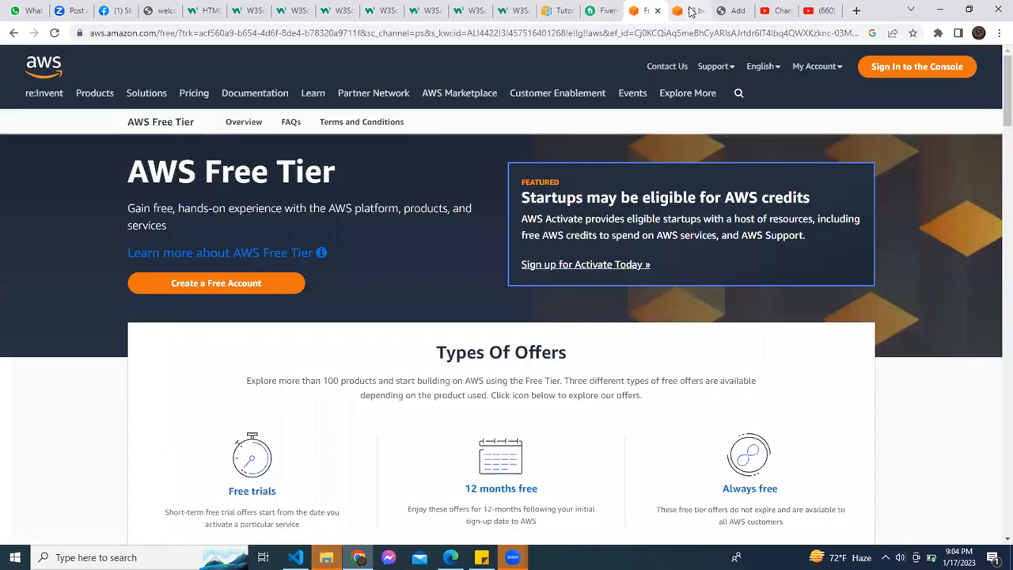
{"action": "left_click", "coordinate": [686, 12]}
{"action": "key", "text": "ctrl+v"}
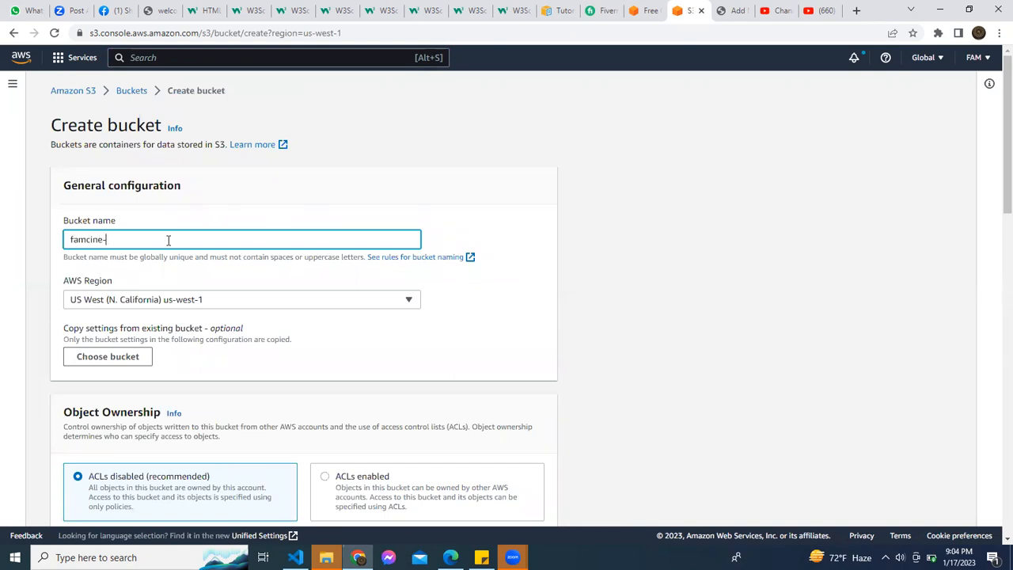
{"action": "type", "text": "-final"}
- Set the new bucket's AWS Region to US East (N. Virginia) us-east-1, checking the target region in the sticky note
{"action": "left_click", "coordinate": [212, 305]}
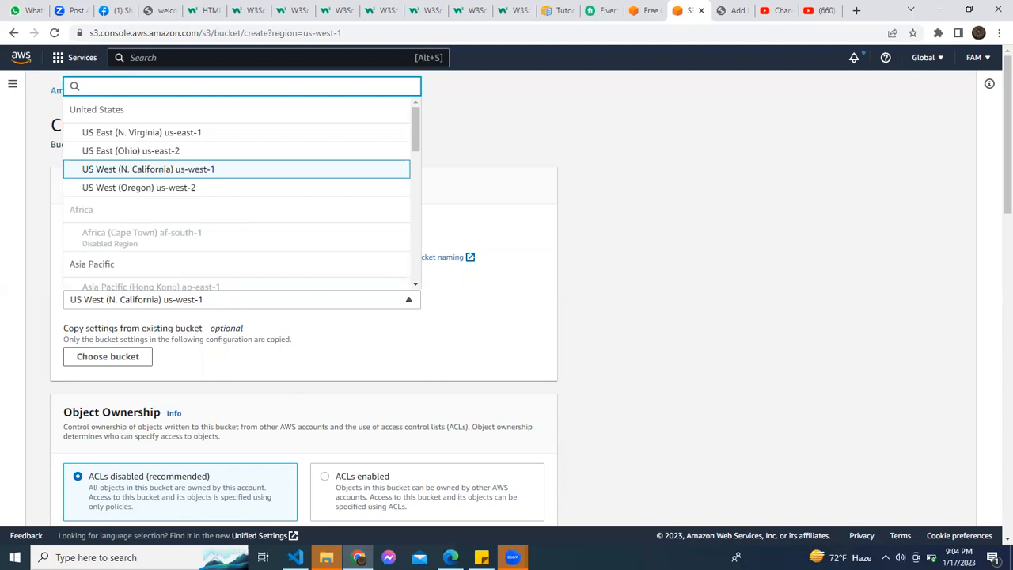
{"action": "left_click", "coordinate": [482, 557]}
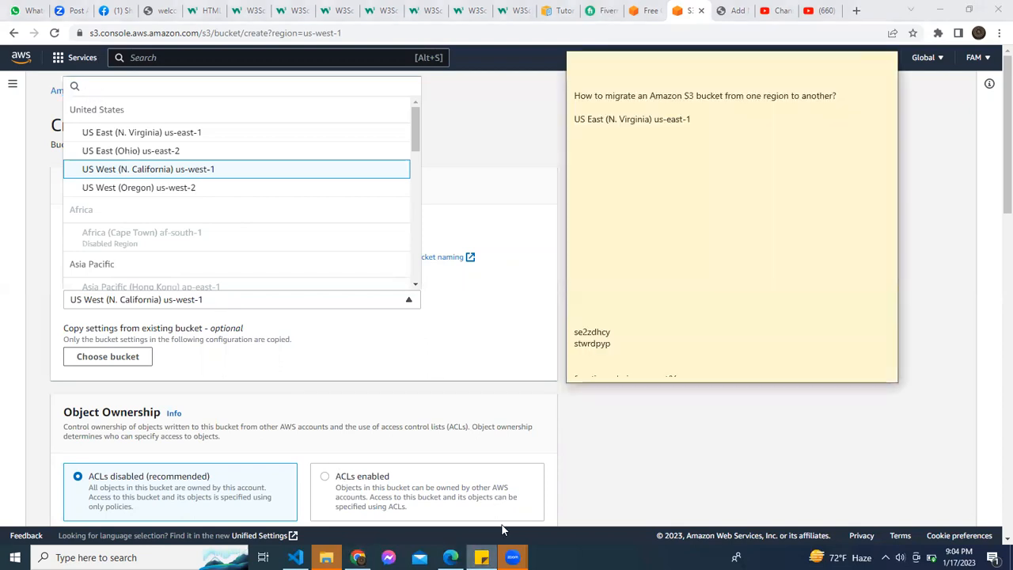
{"action": "left_click", "coordinate": [587, 128]}
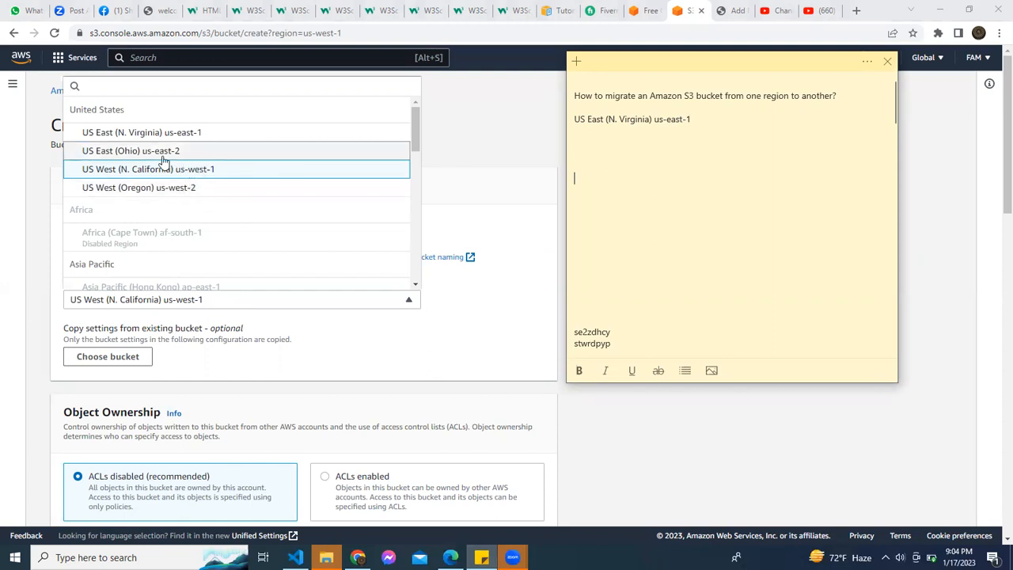
{"action": "scroll", "coordinate": [168, 157], "scroll_direction": "down", "scroll_amount": 1}
{"action": "scroll", "coordinate": [168, 157], "scroll_direction": "up", "scroll_amount": 1}
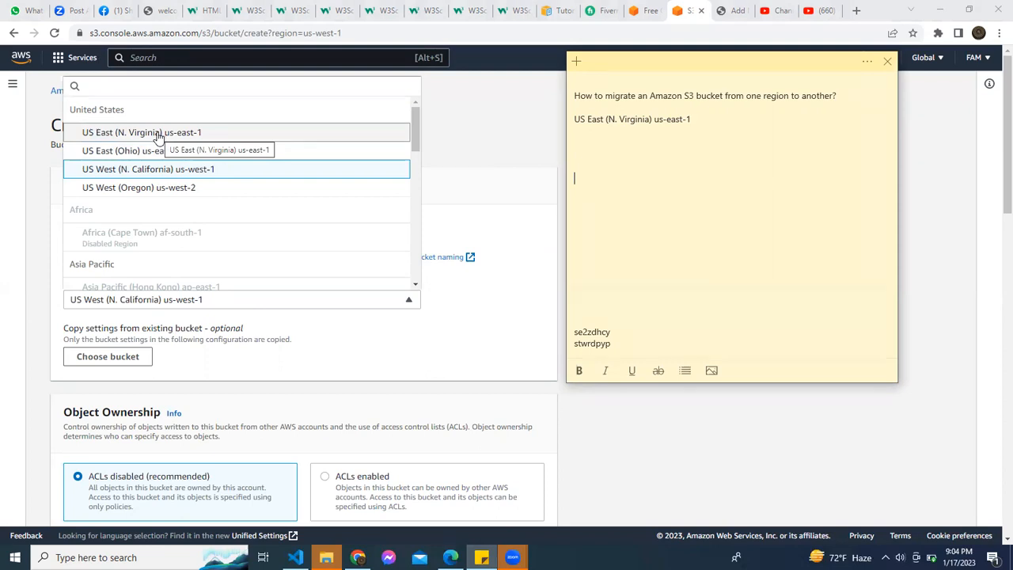
{"action": "left_click", "coordinate": [158, 134]}
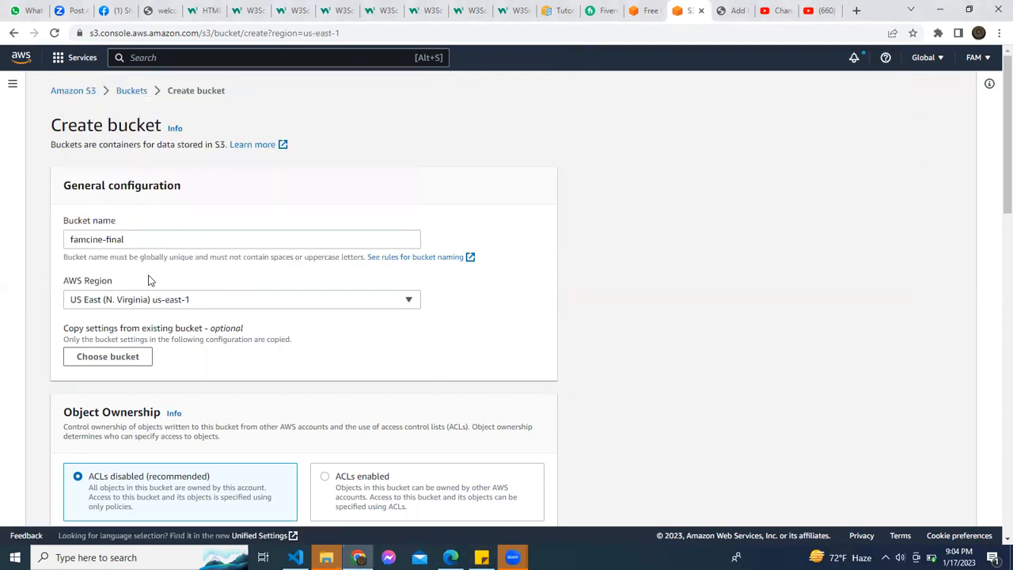
- Turn off Block all public access for the new bucket and acknowledge that its objects might become public
{"action": "scroll", "coordinate": [249, 314], "scroll_direction": "down", "scroll_amount": 3}
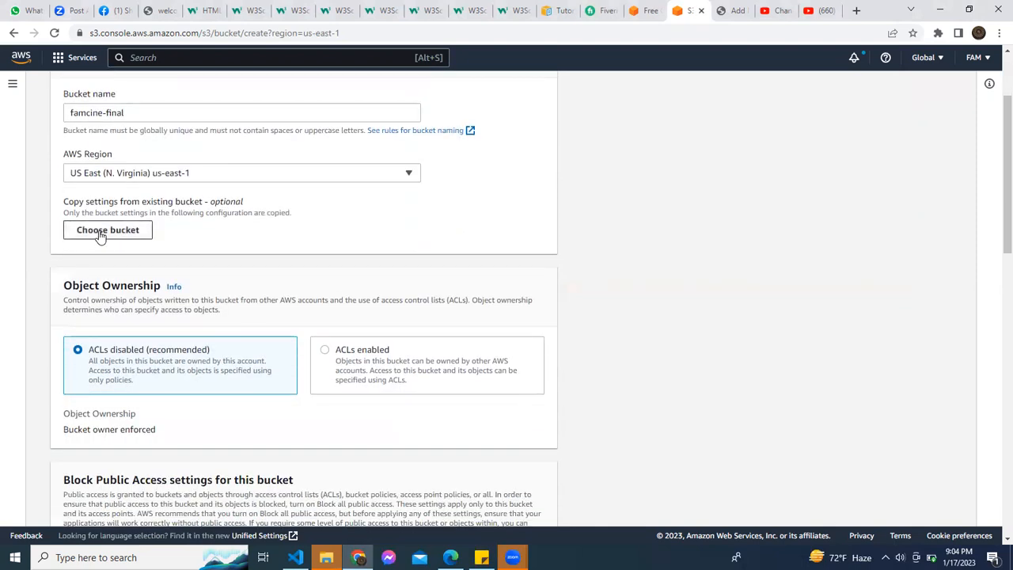
{"action": "scroll", "coordinate": [103, 238], "scroll_direction": "down", "scroll_amount": 1}
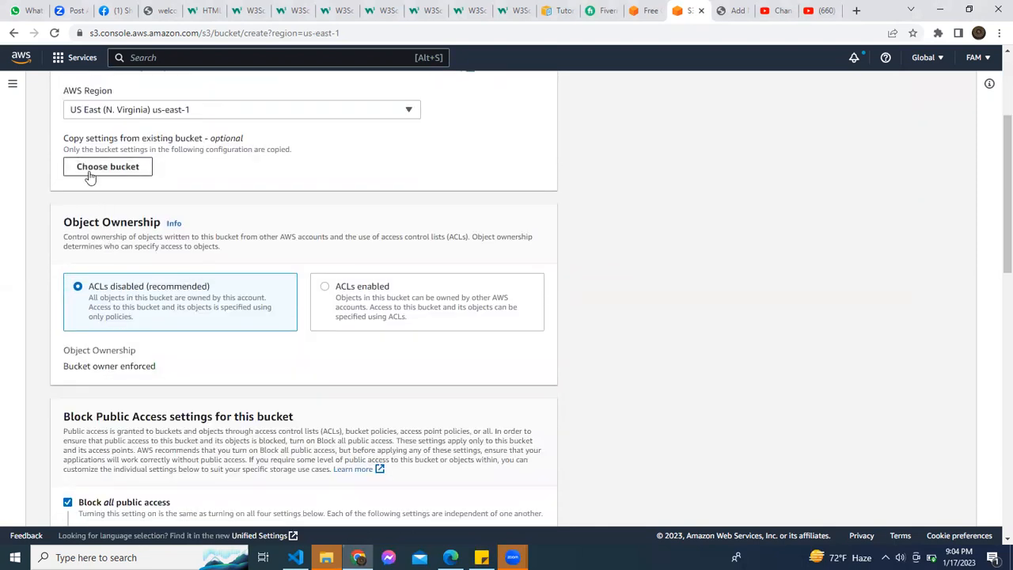
{"action": "scroll", "coordinate": [164, 269], "scroll_direction": "down", "scroll_amount": 3}
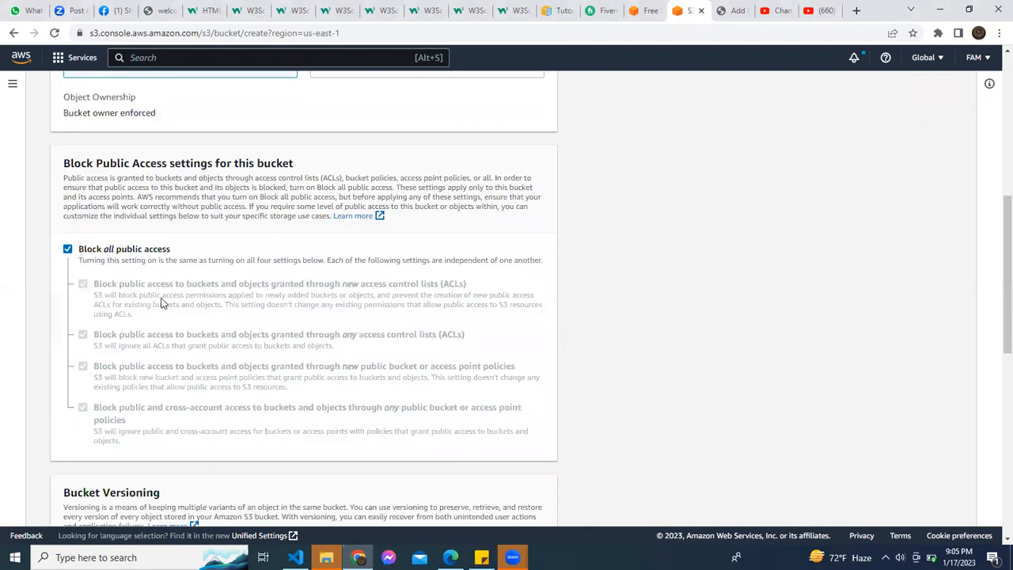
{"action": "left_click", "coordinate": [68, 250]}
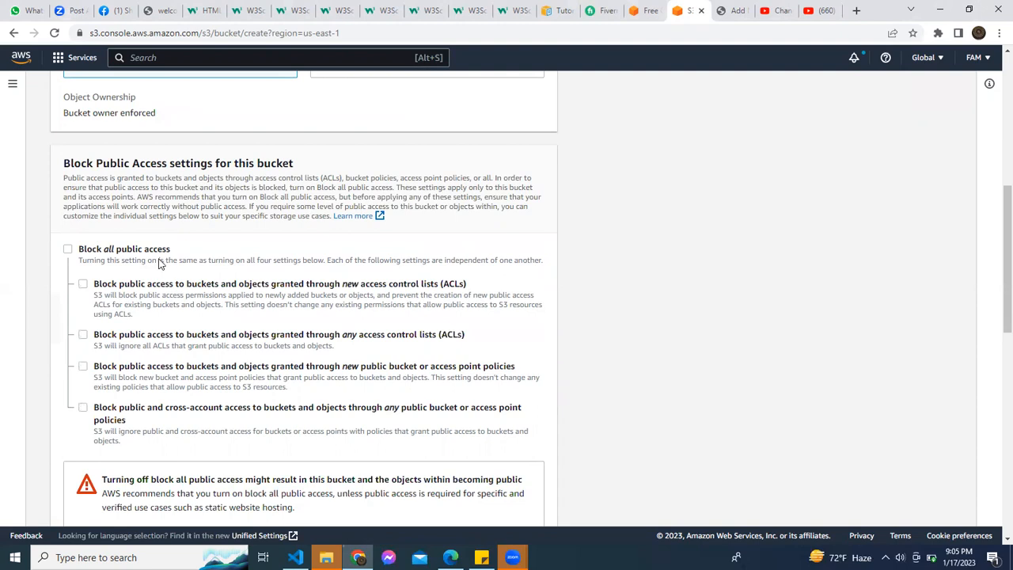
{"action": "scroll", "coordinate": [143, 323], "scroll_direction": "down", "scroll_amount": 3}
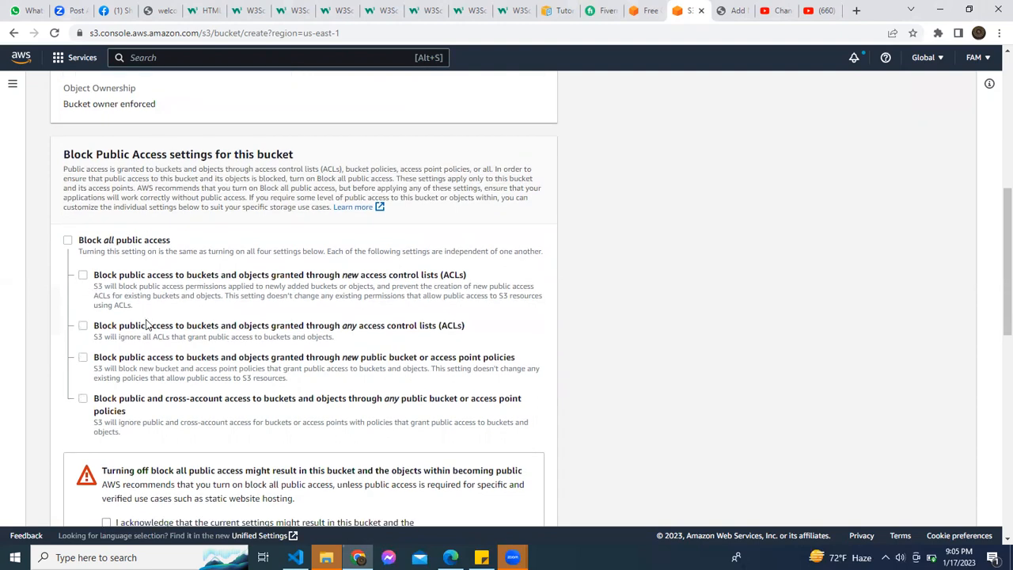
{"action": "scroll", "coordinate": [146, 324], "scroll_direction": "down", "scroll_amount": 1}
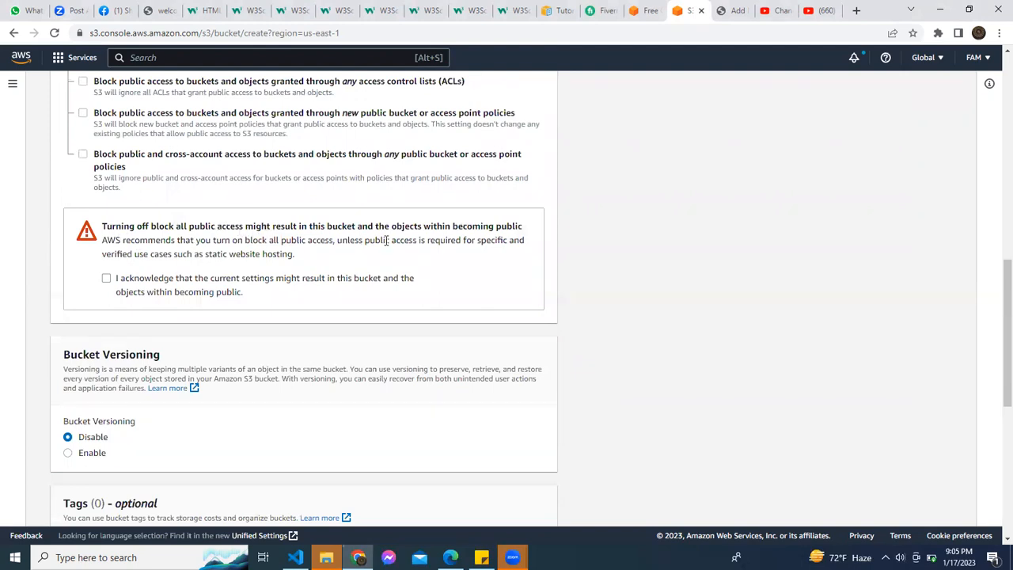
{"action": "scroll", "coordinate": [177, 294], "scroll_direction": "down", "scroll_amount": 2}
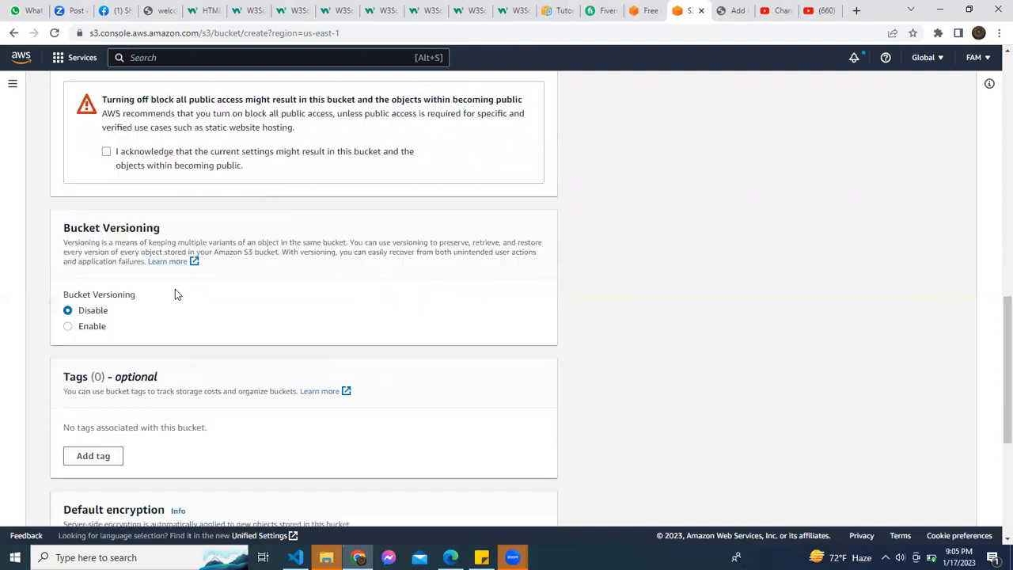
{"action": "left_click", "coordinate": [106, 153]}
- Enable Bucket Versioning, expand the advanced settings, and create the bucket
{"action": "left_click", "coordinate": [68, 327]}
{"action": "scroll", "coordinate": [147, 319], "scroll_direction": "down", "scroll_amount": 2}
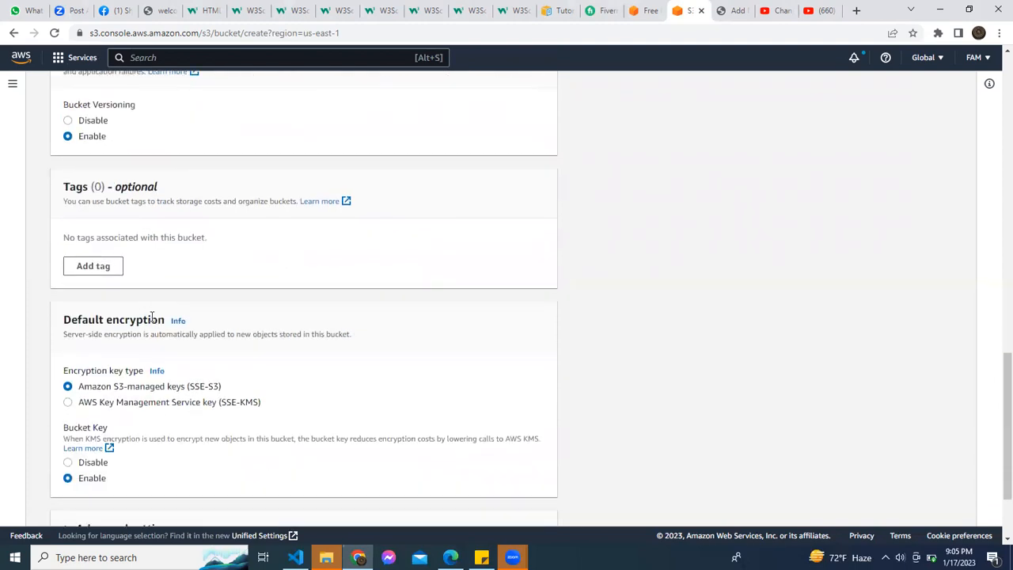
{"action": "scroll", "coordinate": [152, 317], "scroll_direction": "down", "scroll_amount": 2}
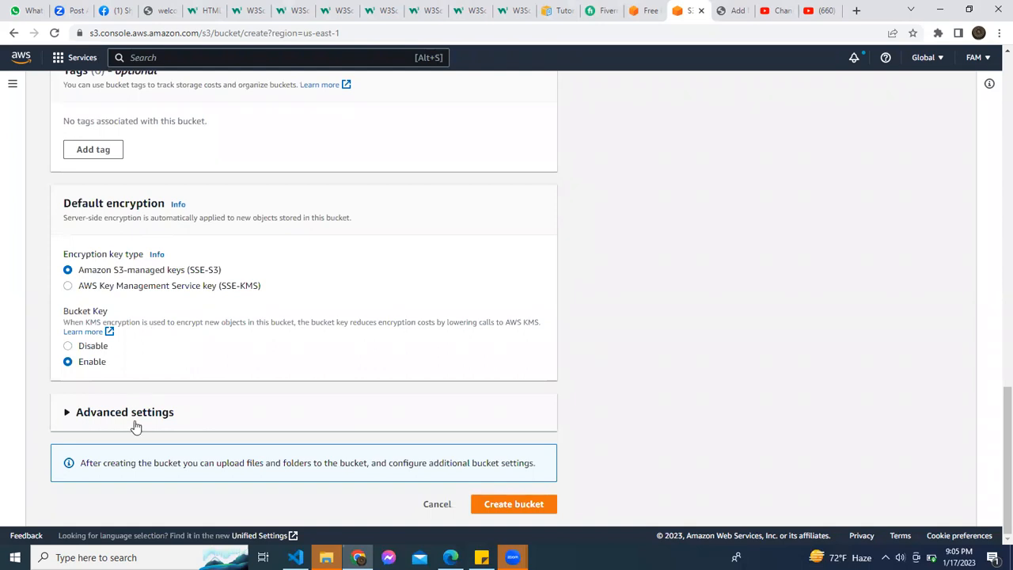
{"action": "left_click", "coordinate": [200, 396]}
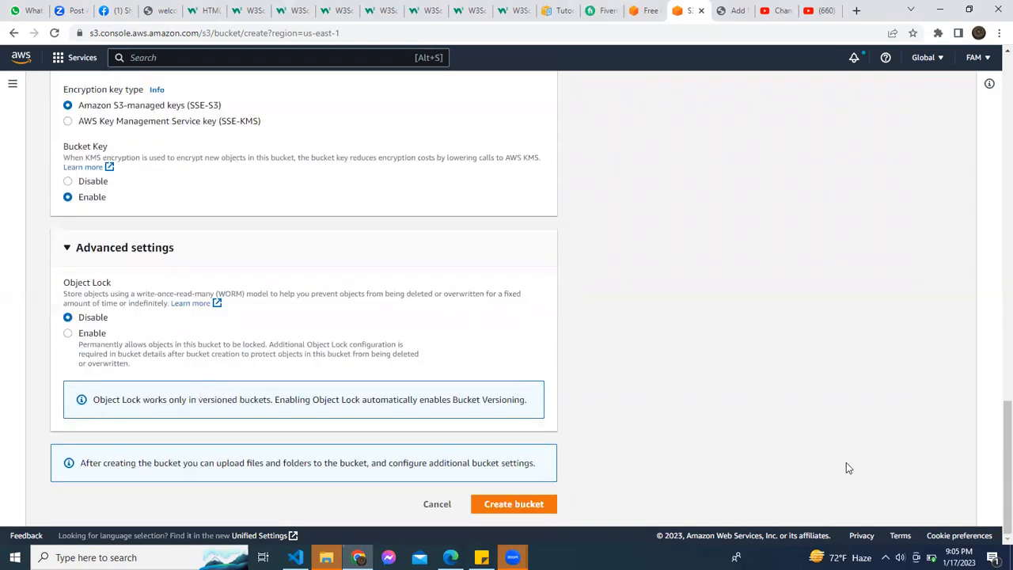
{"action": "left_click", "coordinate": [498, 505]}
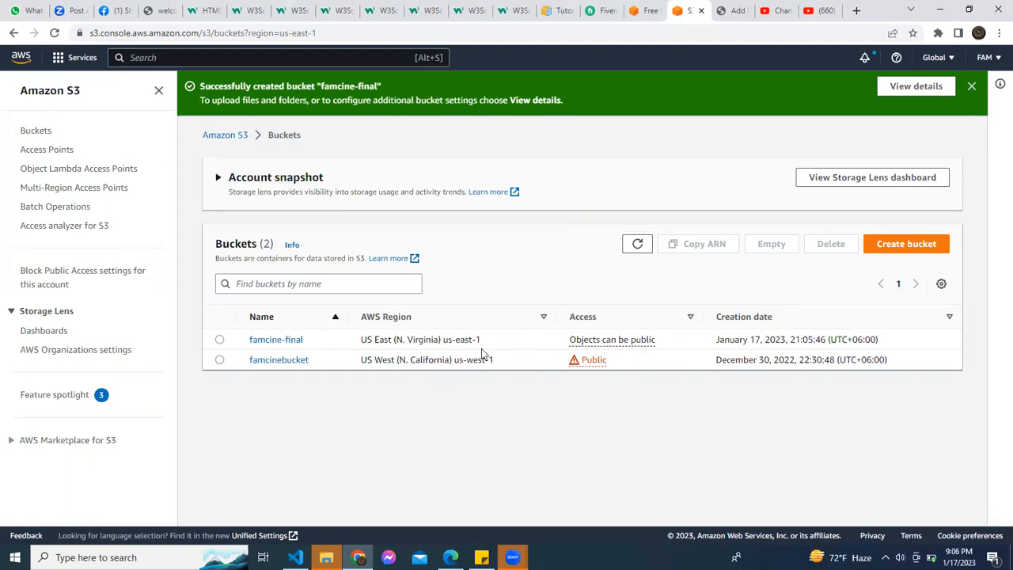
- Review the objects stored in famcinebucket and return to the bucket list
{"action": "left_click", "coordinate": [279, 361]}
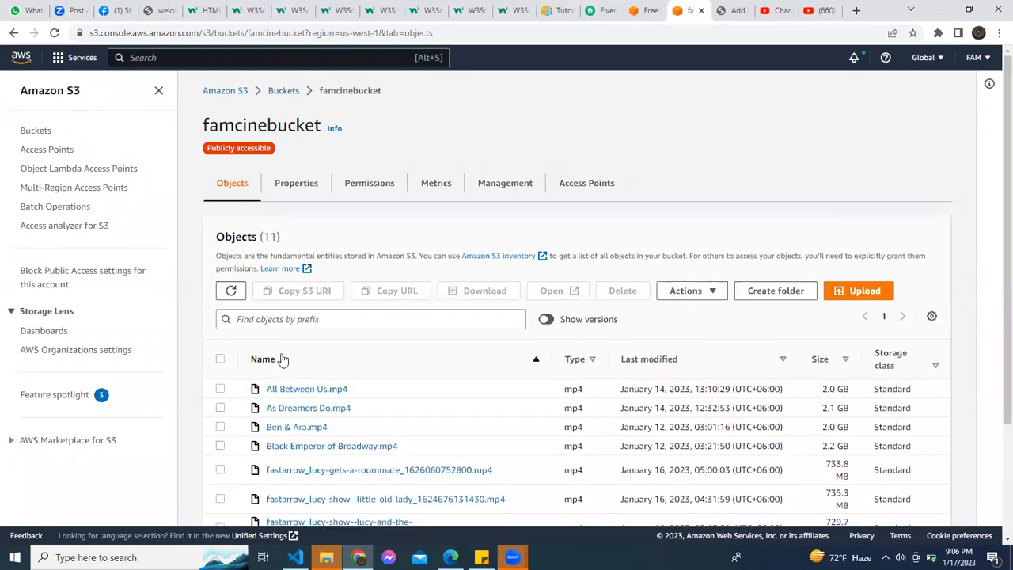
{"action": "scroll", "coordinate": [398, 366], "scroll_direction": "down", "scroll_amount": 3}
{"action": "scroll", "coordinate": [399, 367], "scroll_direction": "up", "scroll_amount": 3}
{"action": "left_click", "coordinate": [13, 33]}
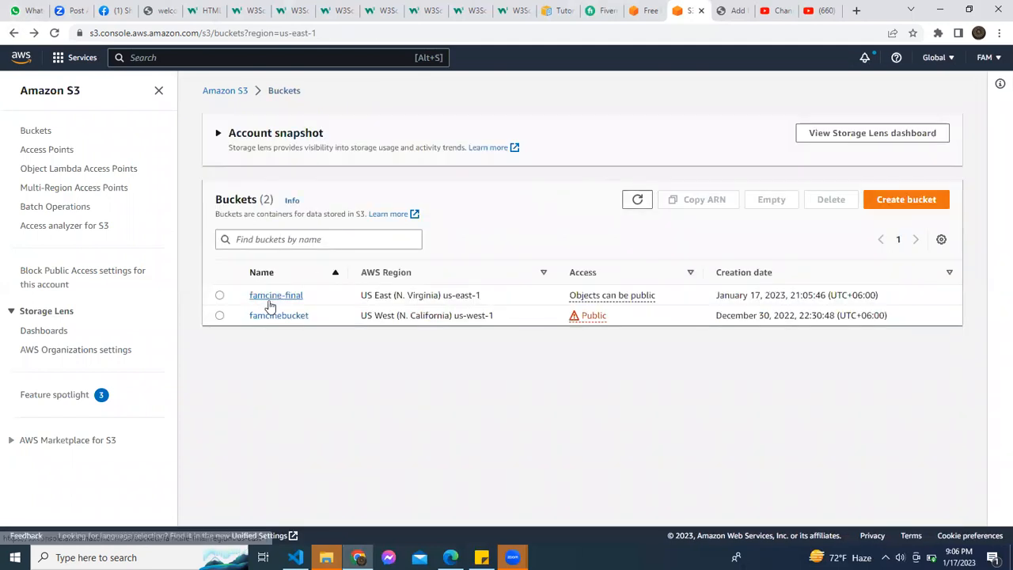
- Open the famcine-final bucket's permissions and start editing its bucket policy
{"action": "left_click", "coordinate": [270, 298]}
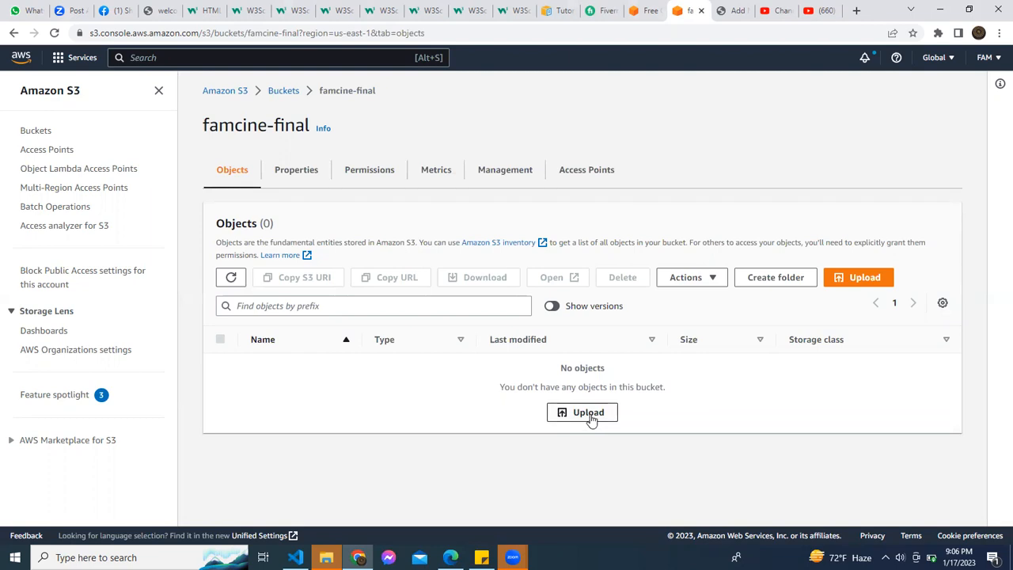
{"action": "left_click", "coordinate": [370, 169]}
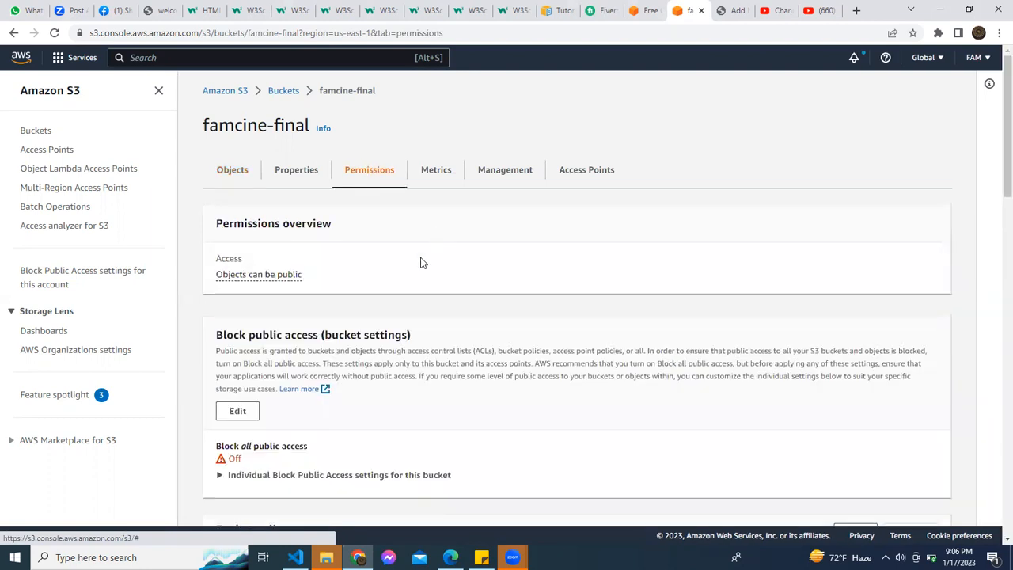
{"action": "scroll", "coordinate": [392, 333], "scroll_direction": "down", "scroll_amount": 2}
{"action": "scroll", "coordinate": [399, 334], "scroll_direction": "down", "scroll_amount": 2}
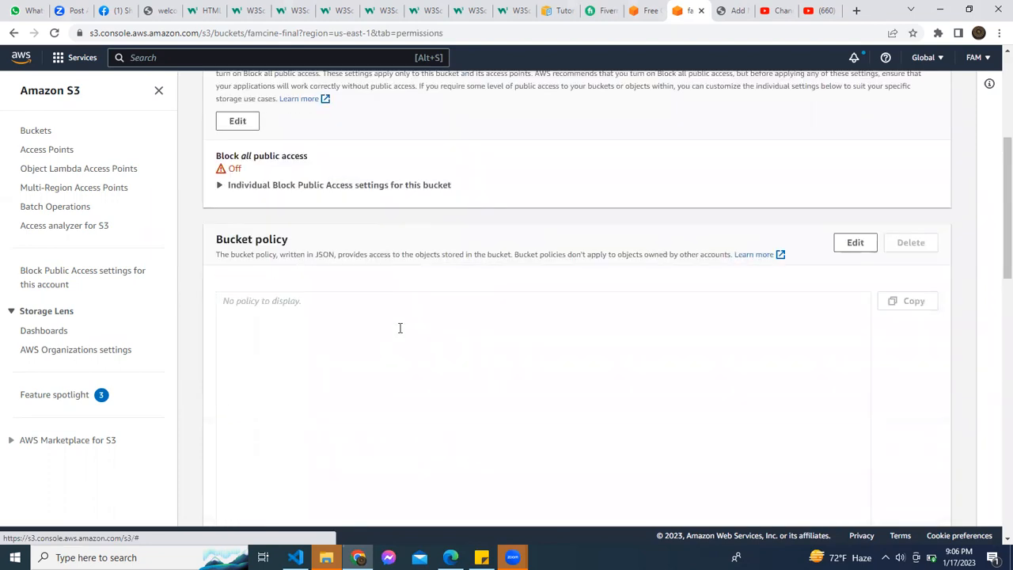
{"action": "scroll", "coordinate": [829, 251], "scroll_direction": "up", "scroll_amount": 1}
{"action": "left_click", "coordinate": [855, 218]}
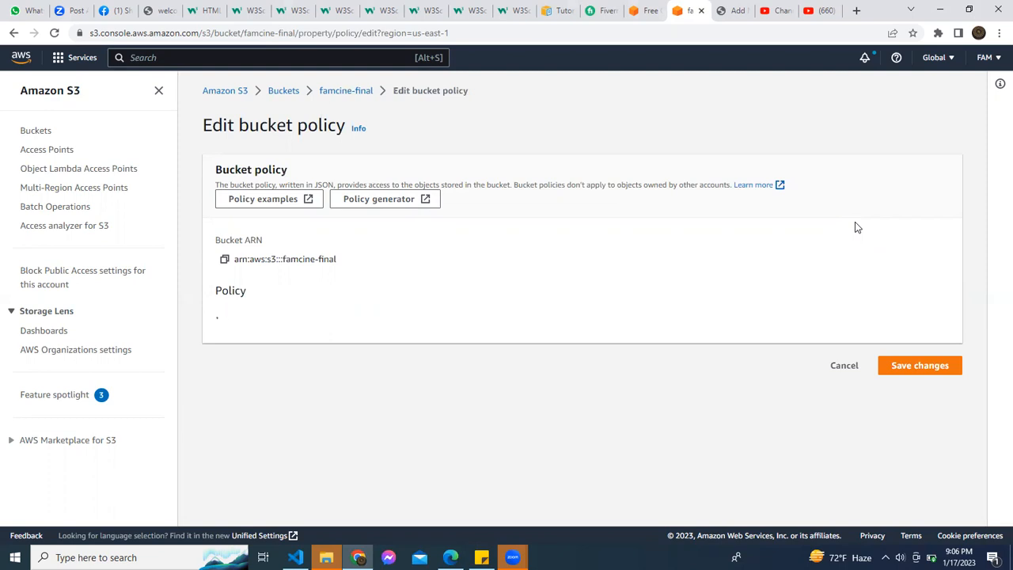
- Open the portfolio site jashimcse.xyz in a new browser tab
{"action": "left_click", "coordinate": [855, 11]}
{"action": "type", "text": "jashimcse"}
{"action": "key", "text": "Return"}
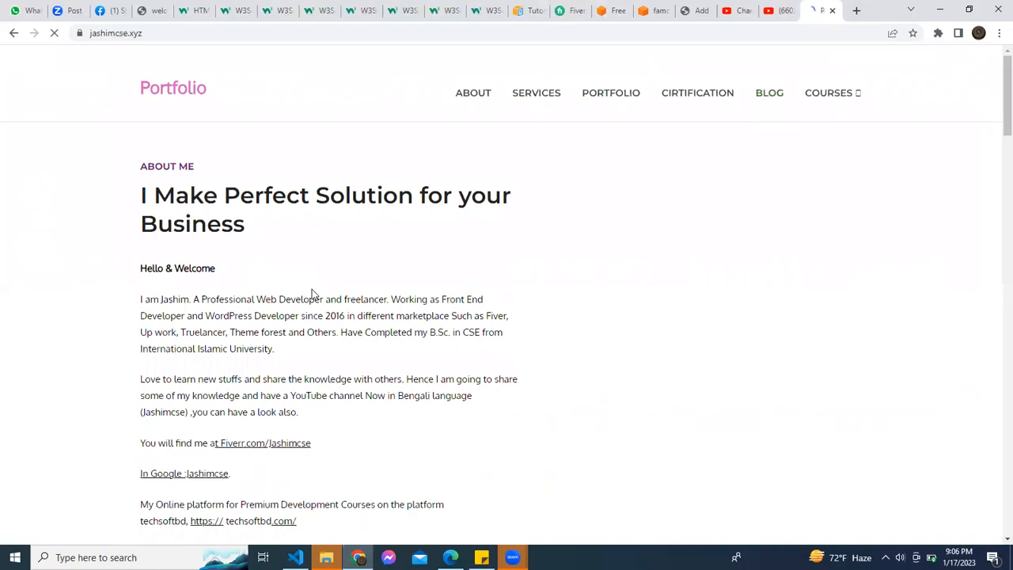
- Find the blog post on allowing public access to an Amazon S3 bucket on the portfolio site and open it
{"action": "scroll", "coordinate": [312, 294], "scroll_direction": "down", "scroll_amount": 15}
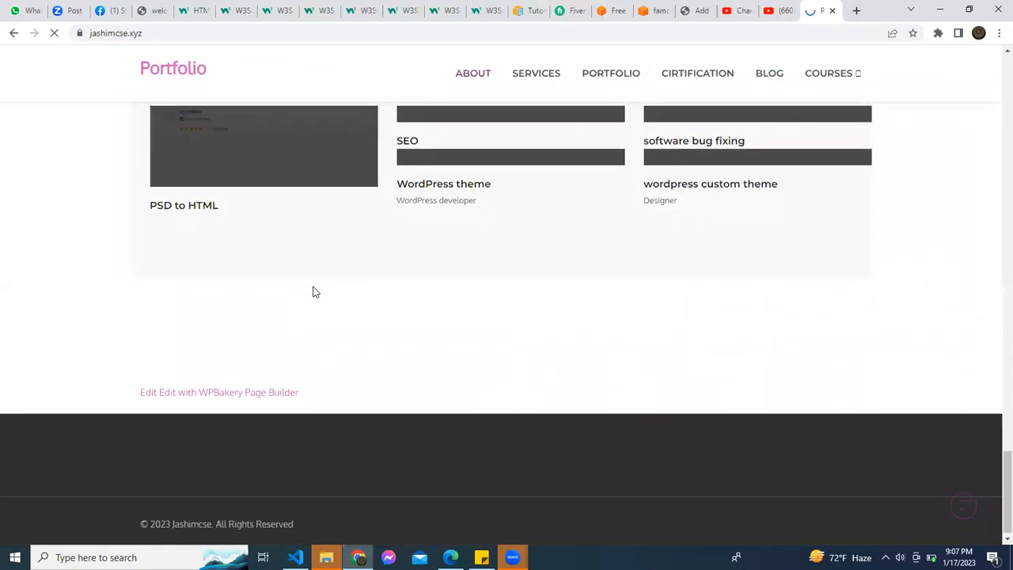
{"action": "scroll", "coordinate": [258, 326], "scroll_direction": "up", "scroll_amount": 3}
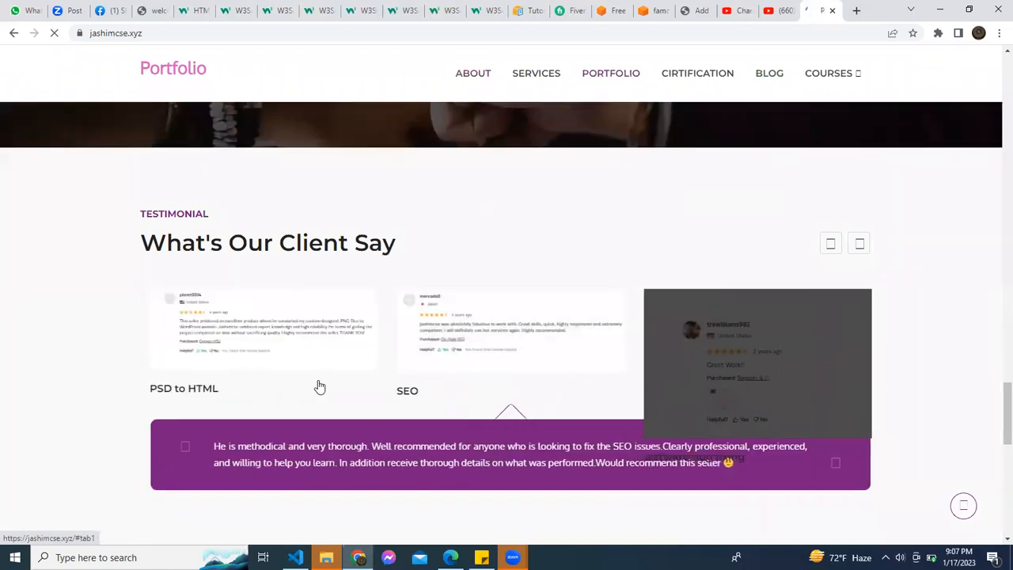
{"action": "scroll", "coordinate": [312, 341], "scroll_direction": "down", "scroll_amount": 2}
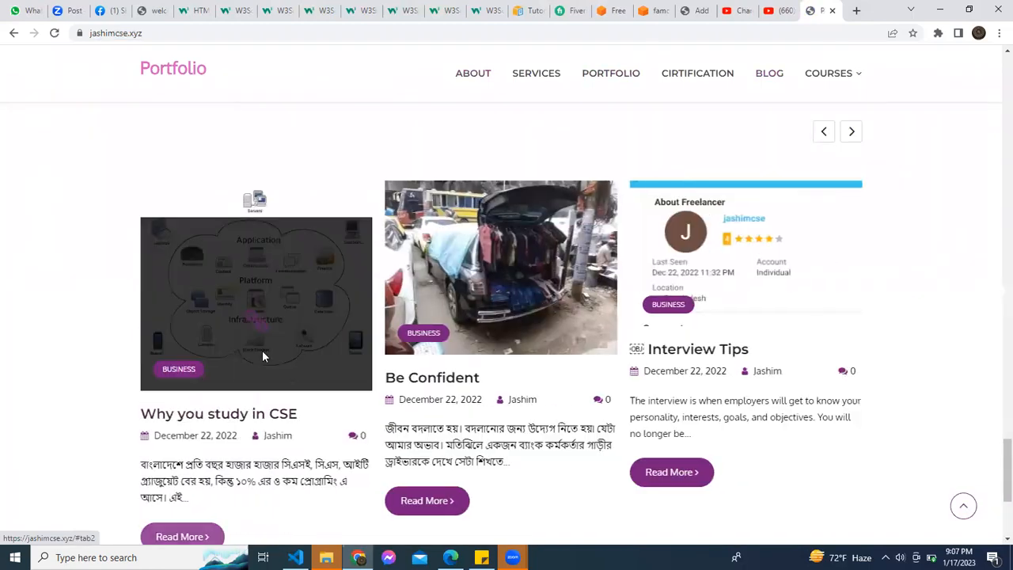
{"action": "left_click_drag", "start_coordinate": [186, 374], "coordinate": [738, 408]}
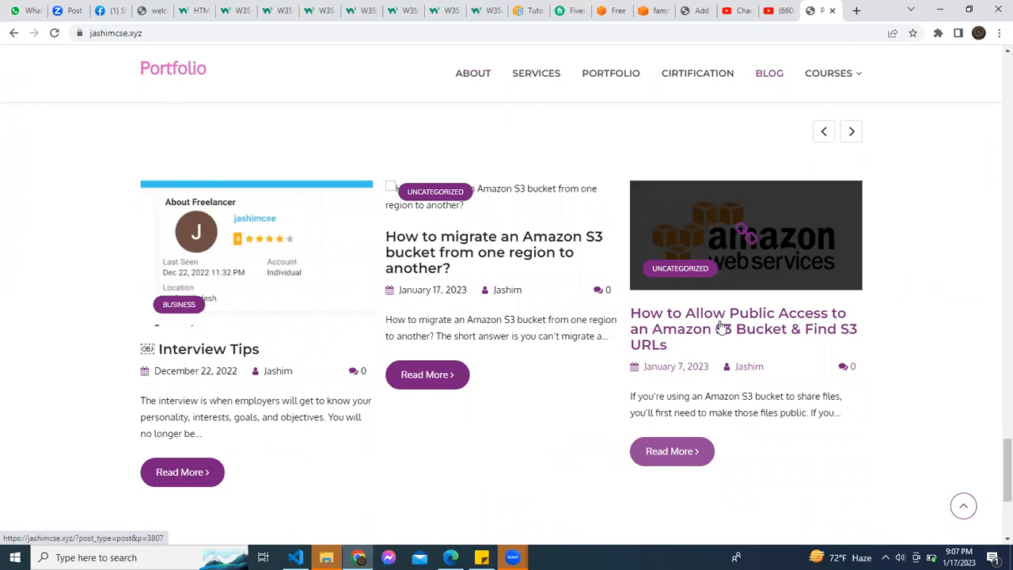
{"action": "left_click", "coordinate": [720, 326]}
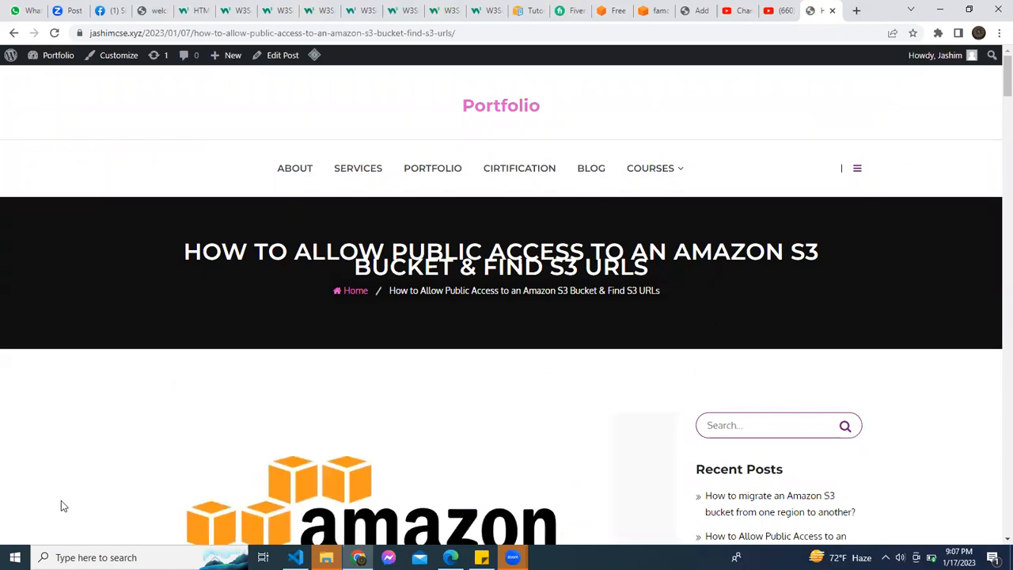
- Copy the AllowPublicRead policy JSON from step 4 of the article's instructions for making an S3 bucket public
{"action": "scroll", "coordinate": [228, 425], "scroll_direction": "down", "scroll_amount": 15}
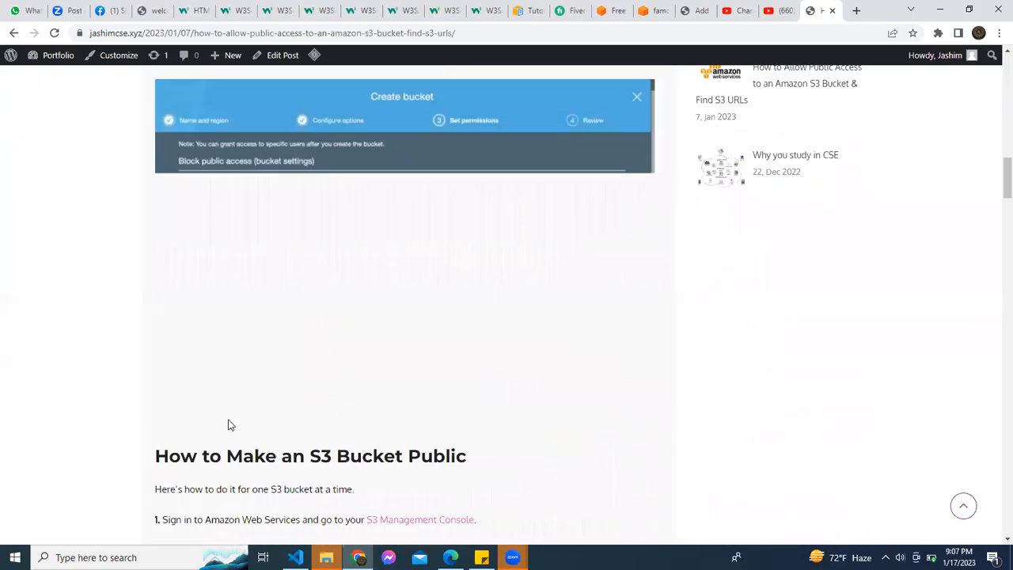
{"action": "scroll", "coordinate": [228, 425], "scroll_direction": "down", "scroll_amount": 3}
{"action": "scroll", "coordinate": [228, 425], "scroll_direction": "up", "scroll_amount": 1}
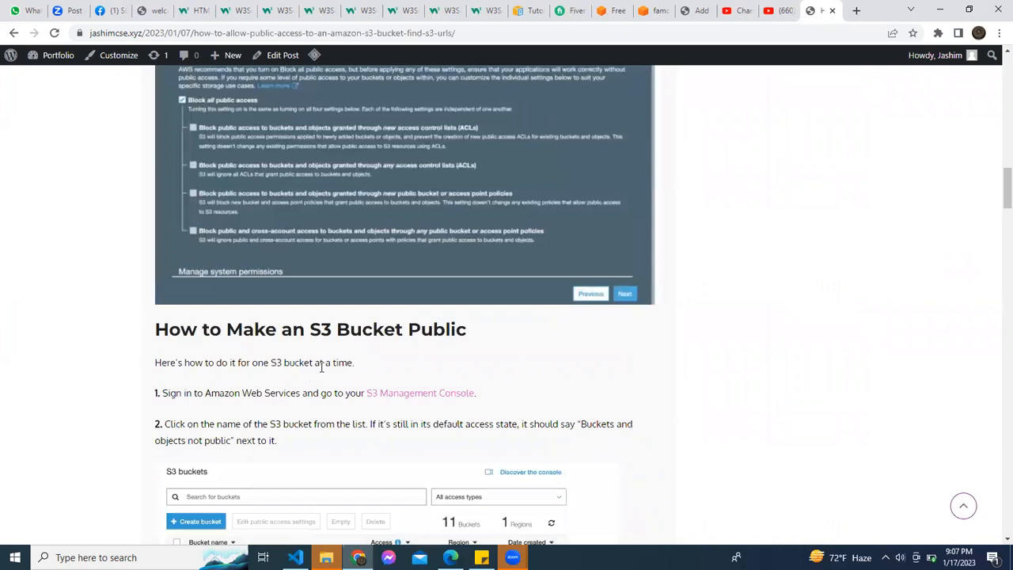
{"action": "scroll", "coordinate": [321, 367], "scroll_direction": "down", "scroll_amount": 4}
{"action": "scroll", "coordinate": [321, 367], "scroll_direction": "down", "scroll_amount": 5}
{"action": "scroll", "coordinate": [320, 372], "scroll_direction": "down", "scroll_amount": 14}
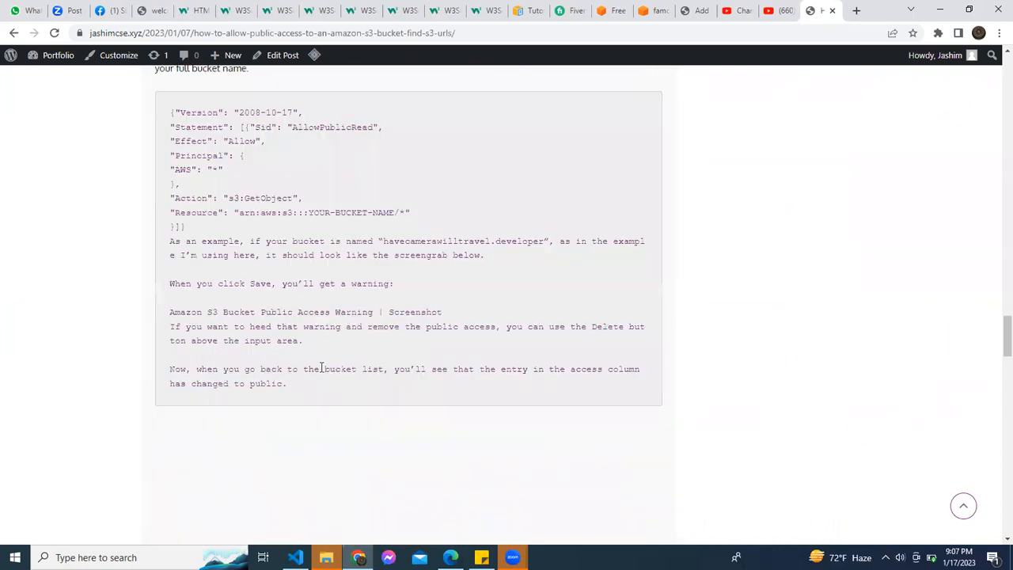
{"action": "scroll", "coordinate": [321, 367], "scroll_direction": "up", "scroll_amount": 1}
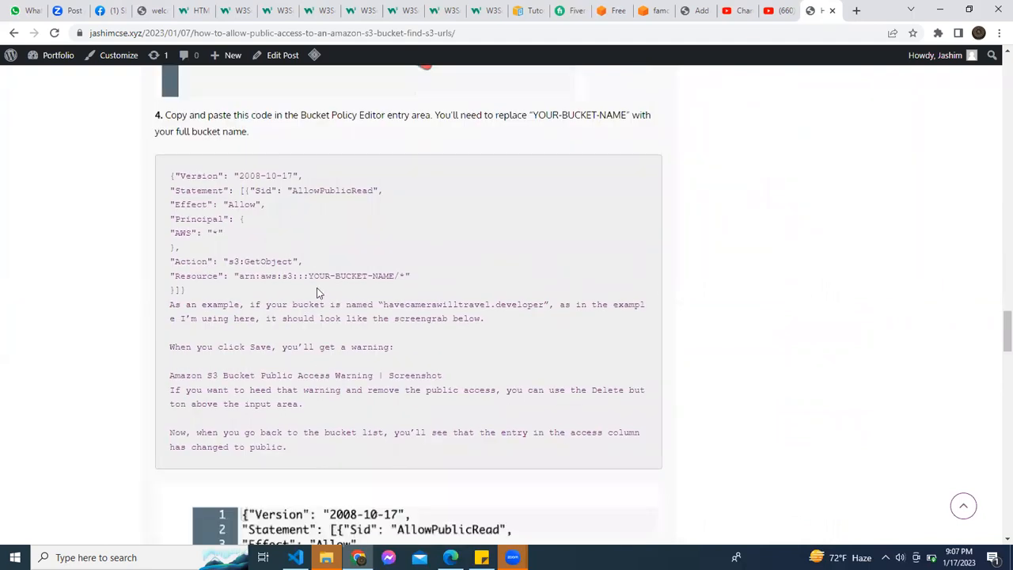
{"action": "left_click_drag", "start_coordinate": [187, 291], "coordinate": [173, 177]}
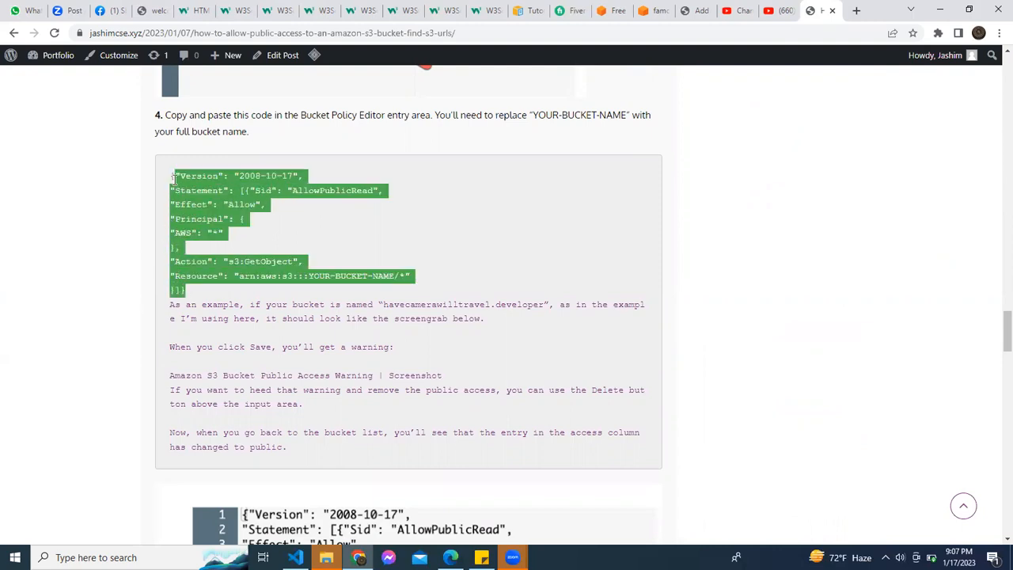
{"action": "right_click", "coordinate": [170, 173]}
{"action": "left_click", "coordinate": [202, 188]}
{"action": "scroll", "coordinate": [306, 360], "scroll_direction": "down", "scroll_amount": 5}
{"action": "scroll", "coordinate": [304, 360], "scroll_direction": "down", "scroll_amount": 5}
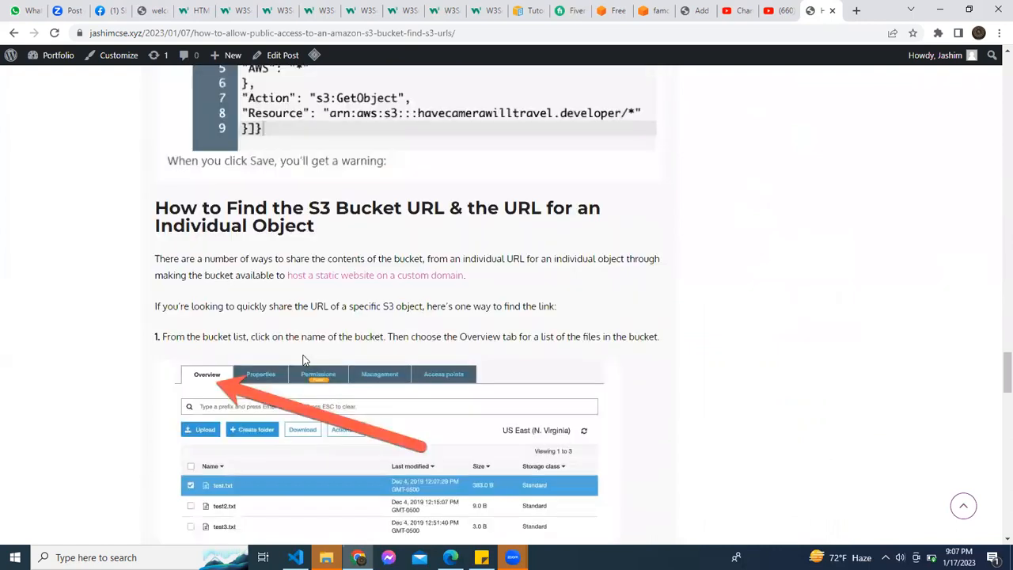
{"action": "scroll", "coordinate": [303, 360], "scroll_direction": "up", "scroll_amount": 2}
{"action": "scroll", "coordinate": [303, 360], "scroll_direction": "down", "scroll_amount": 4}
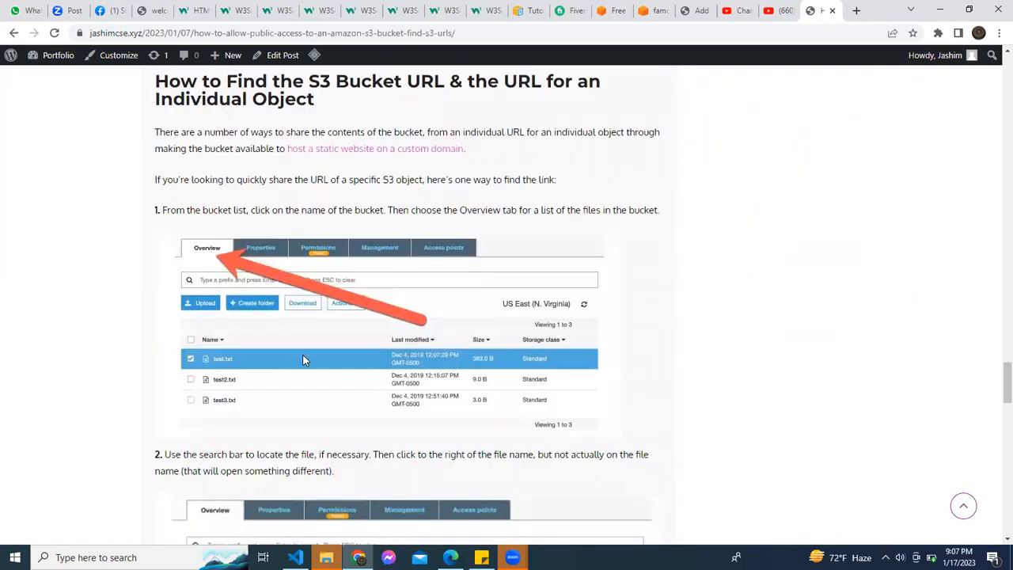
{"action": "scroll", "coordinate": [306, 360], "scroll_direction": "down", "scroll_amount": 2}
{"action": "scroll", "coordinate": [303, 360], "scroll_direction": "up", "scroll_amount": 10}
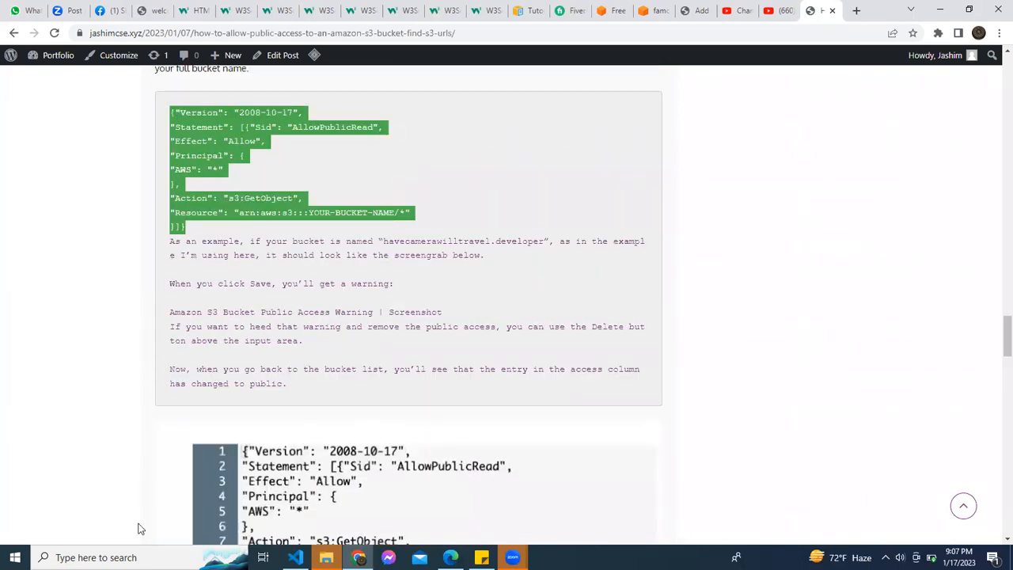
- Paste the AllowPublicRead JSON into the famcine-final bucket policy and replace YOUR-BUCKET-NAME in the resource ARN with famcine-final
{"action": "left_click", "coordinate": [661, 10]}
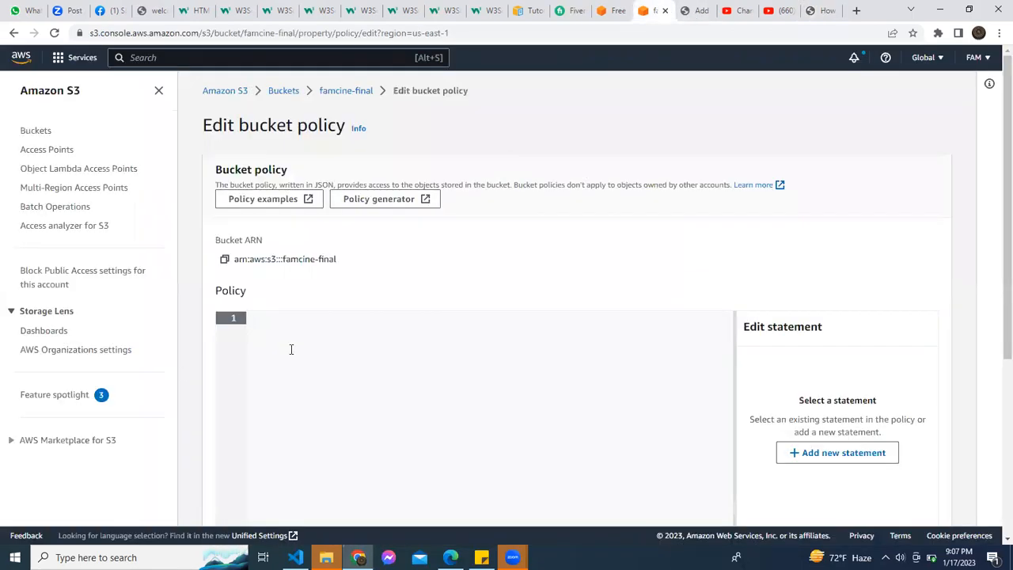
{"action": "type", "text": "{\"Version\": \"2008-10-17\", \"Statement\": [{\"Sid\": \"AllowPublicRead\", \"Effect\": \"Allow\", \"Principal\": { \"AWS\": \"*\" }, \"Action\": \"s3:GetObject\", \"Resource\": \"arn:aws:s3:::YOUR-BUCKET-NAME/*\" }]}"}
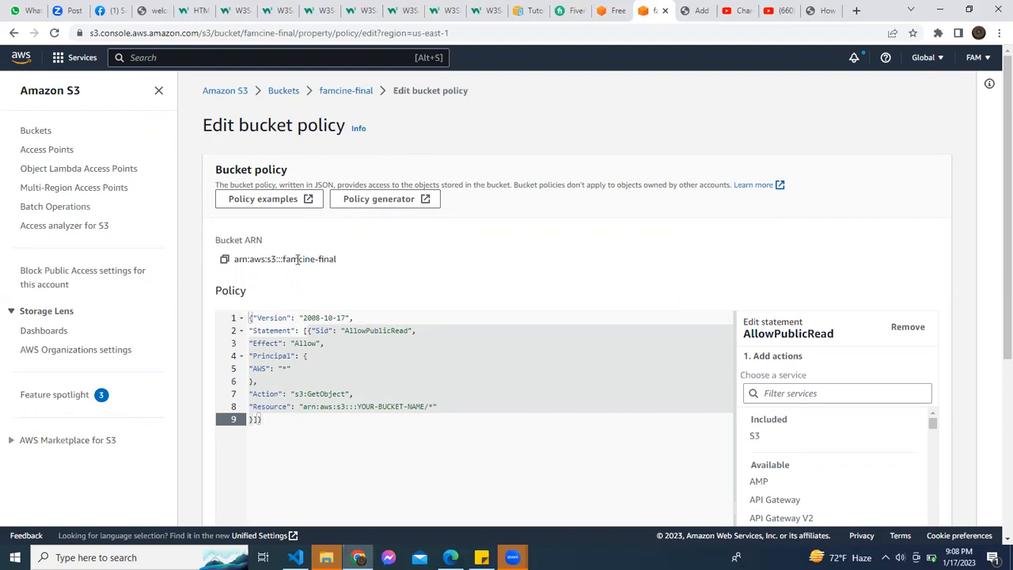
{"action": "left_click_drag", "start_coordinate": [296, 259], "coordinate": [339, 260]}
{"action": "key", "text": "ctrl+c"}
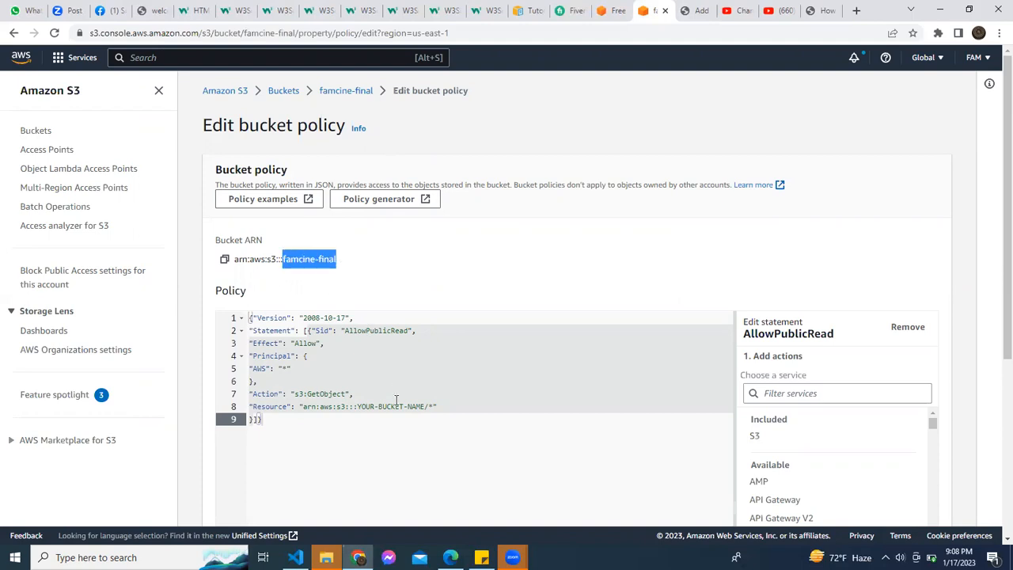
{"action": "left_click_drag", "start_coordinate": [358, 407], "coordinate": [426, 406]}
{"action": "key", "text": "ctrl+v"}
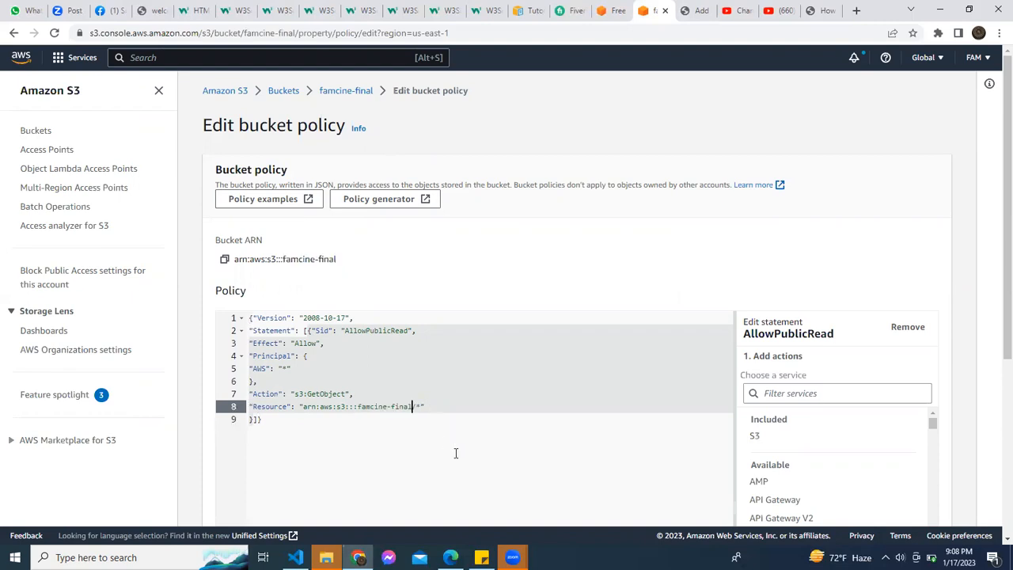
- Save the famcine-final bucket policy and return to the list of buckets
{"action": "left_click", "coordinate": [316, 425]}
{"action": "scroll", "coordinate": [631, 317], "scroll_direction": "down", "scroll_amount": 4}
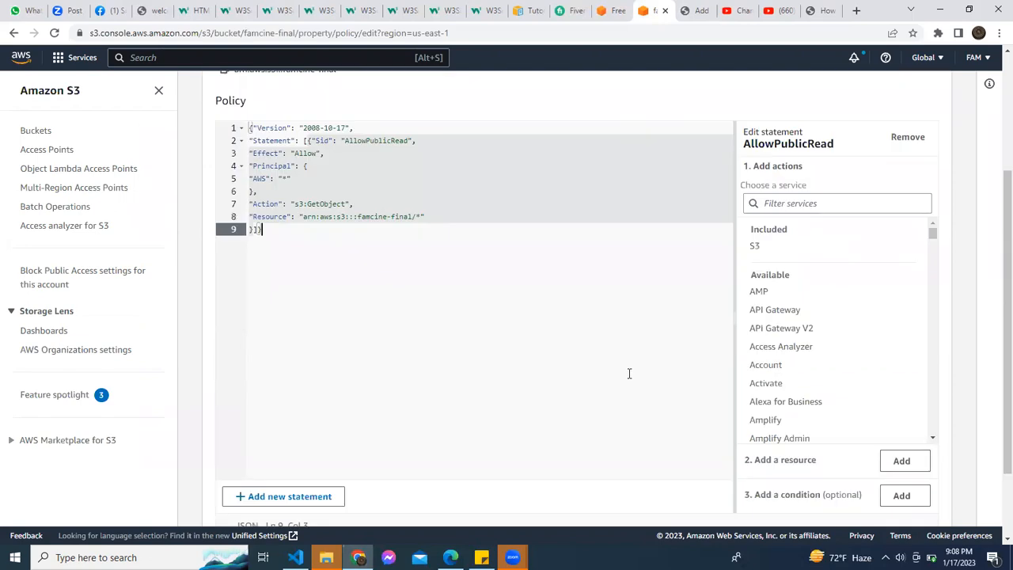
{"action": "left_click", "coordinate": [884, 507]}
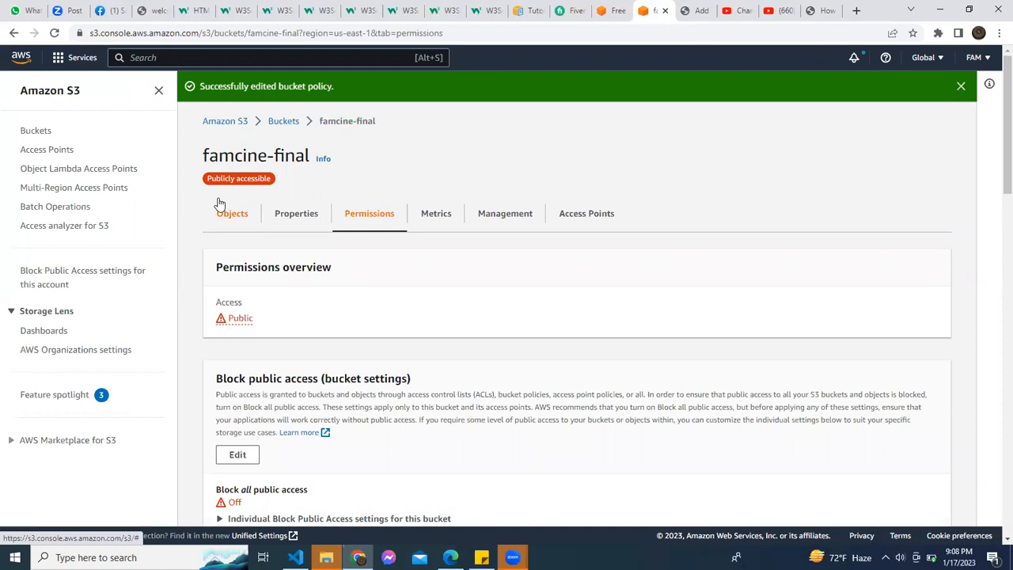
{"action": "left_click", "coordinate": [38, 131]}
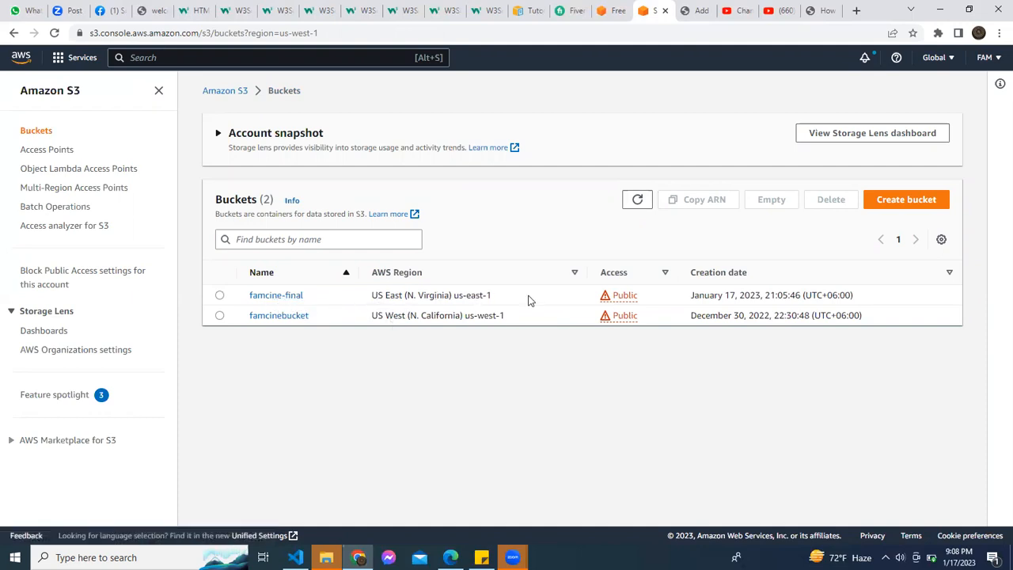
- Open All Between Us.mp4 in famcinebucket, check its object URL in a new browser tab, and return to its properties
{"action": "left_click", "coordinate": [276, 316]}
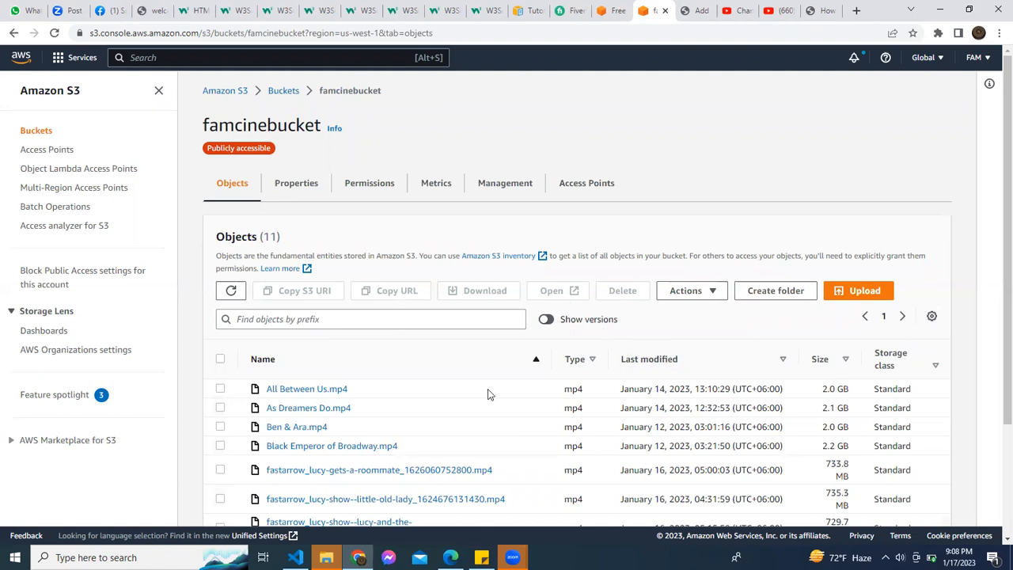
{"action": "left_click", "coordinate": [316, 394]}
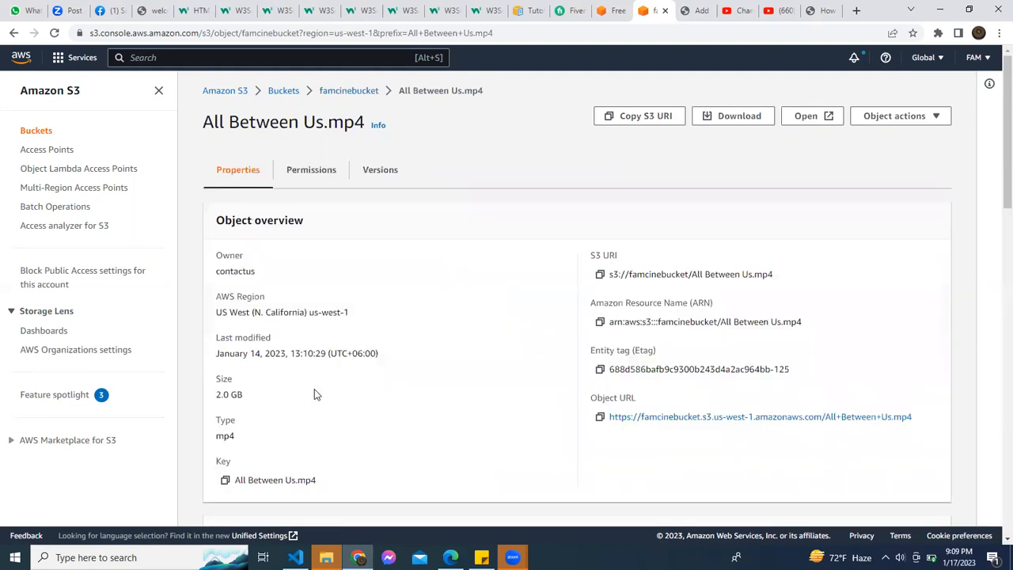
{"action": "right_click", "coordinate": [648, 419]}
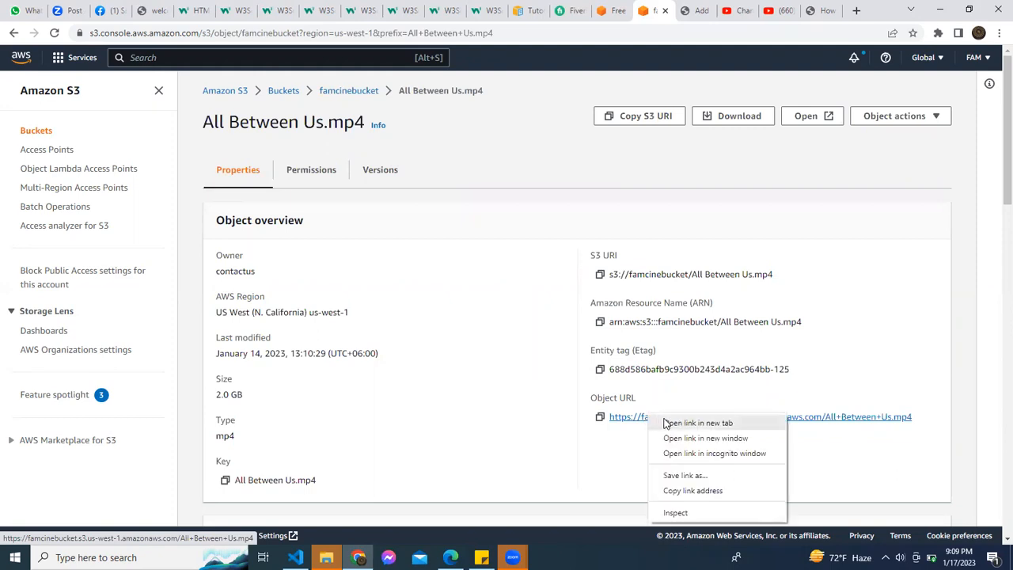
{"action": "left_click", "coordinate": [668, 423]}
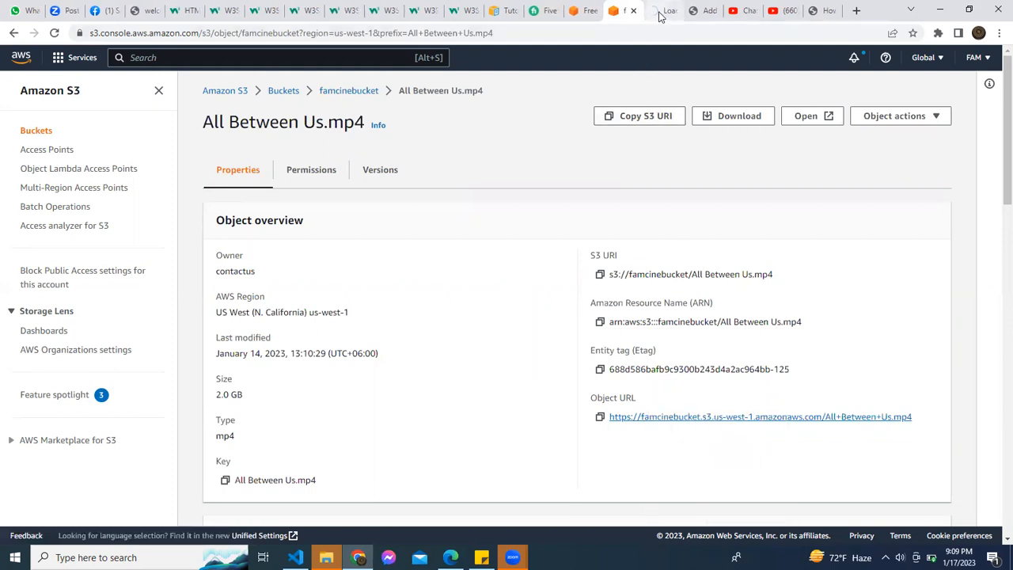
{"action": "left_click", "coordinate": [661, 11]}
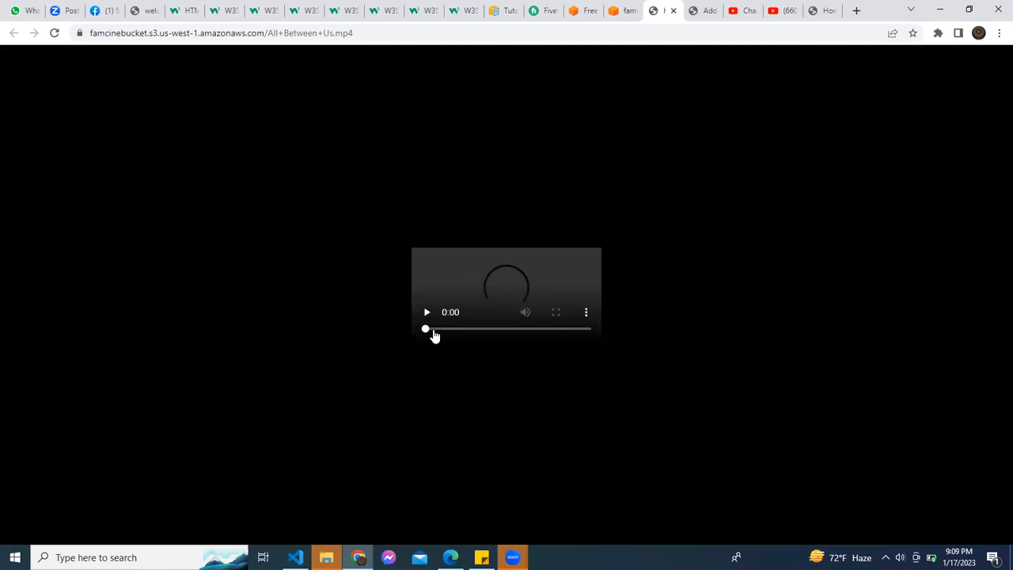
{"action": "left_click", "coordinate": [619, 11]}
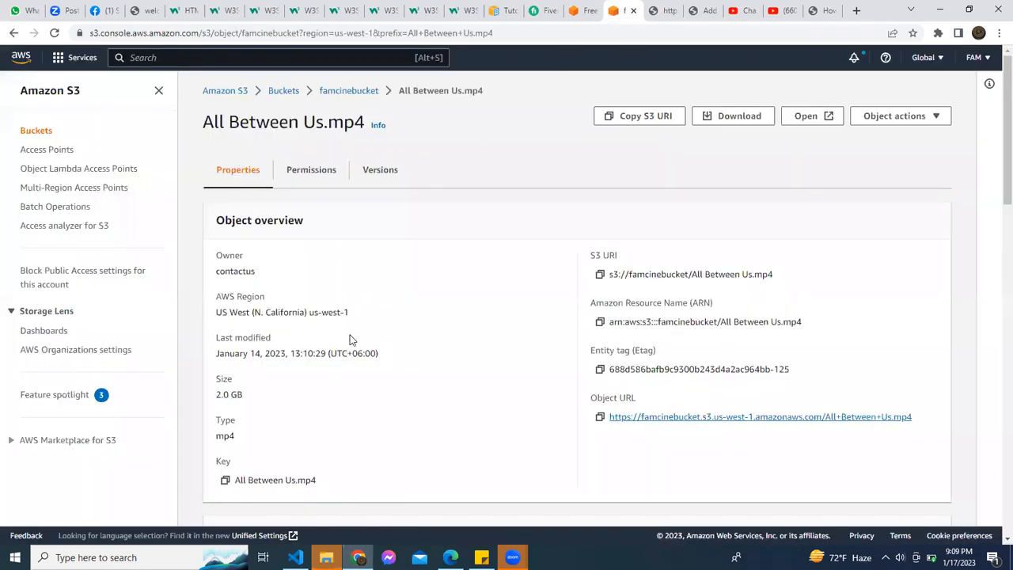
{"action": "scroll", "coordinate": [366, 335], "scroll_direction": "down", "scroll_amount": 6}
{"action": "scroll", "coordinate": [379, 317], "scroll_direction": "up", "scroll_amount": 6}
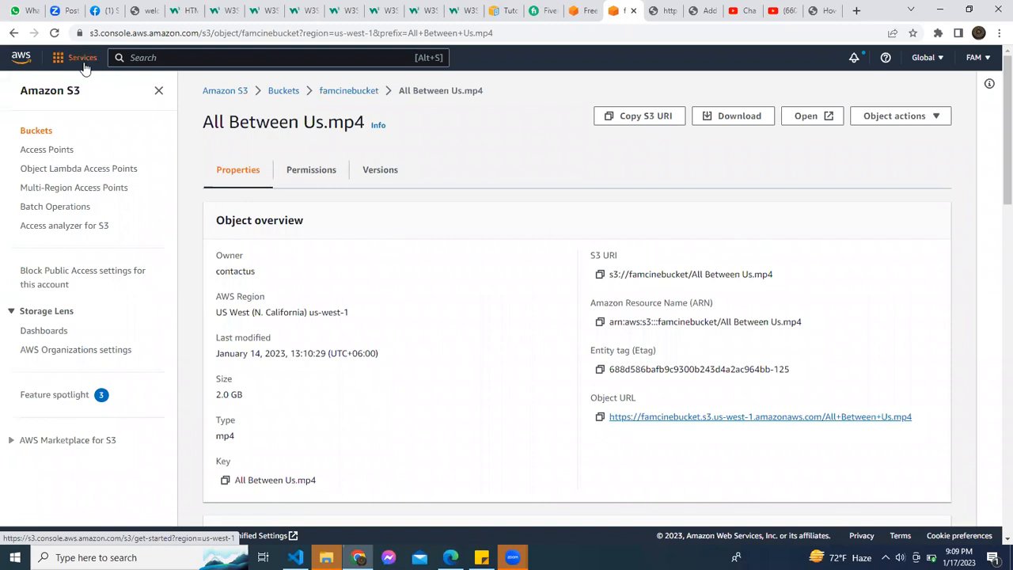
{"action": "left_click", "coordinate": [584, 11]}
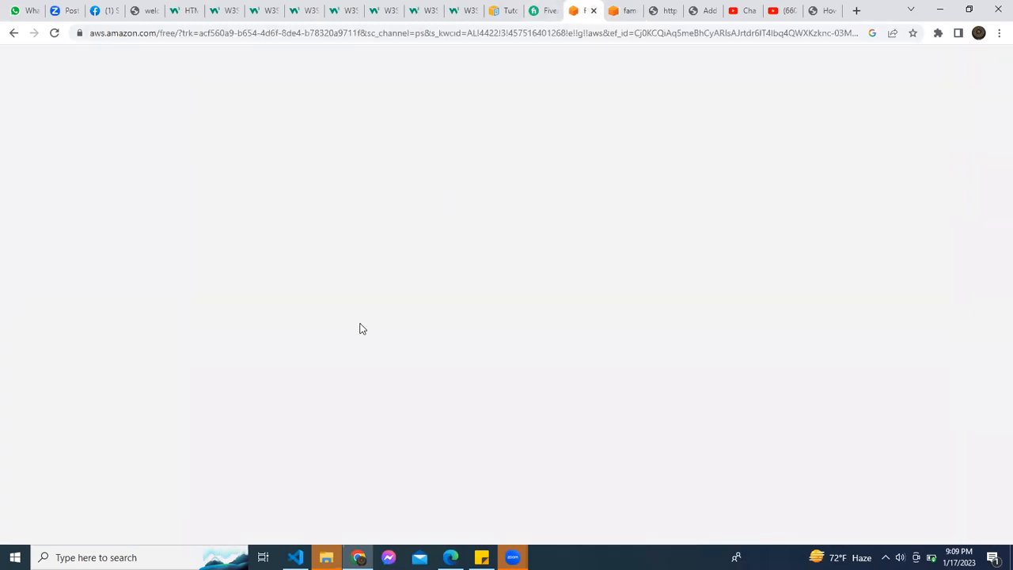
{"action": "scroll", "coordinate": [359, 329], "scroll_direction": "down", "scroll_amount": 1}
{"action": "scroll", "coordinate": [358, 329], "scroll_direction": "up", "scroll_amount": 1}
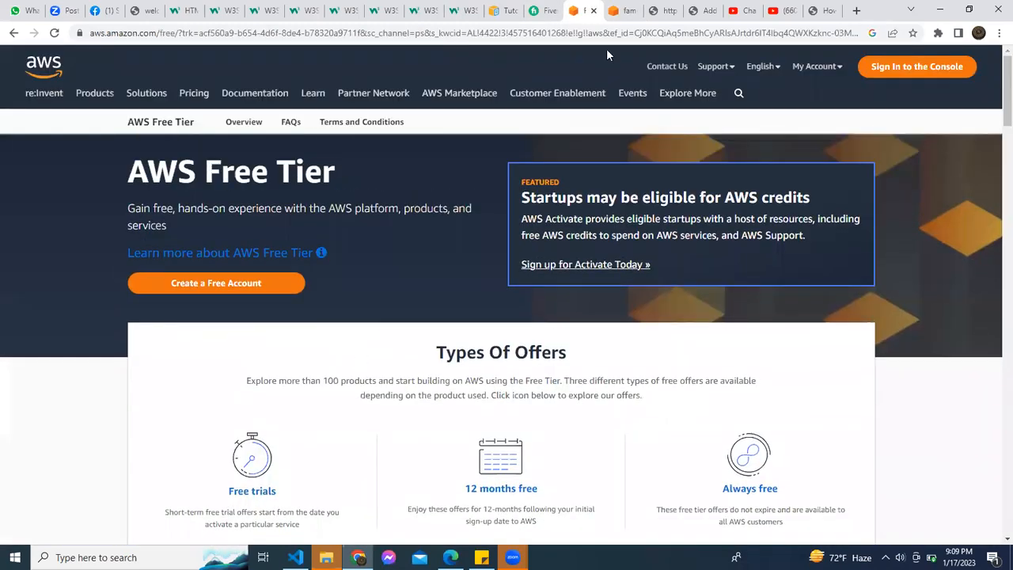
{"action": "left_click", "coordinate": [623, 11]}
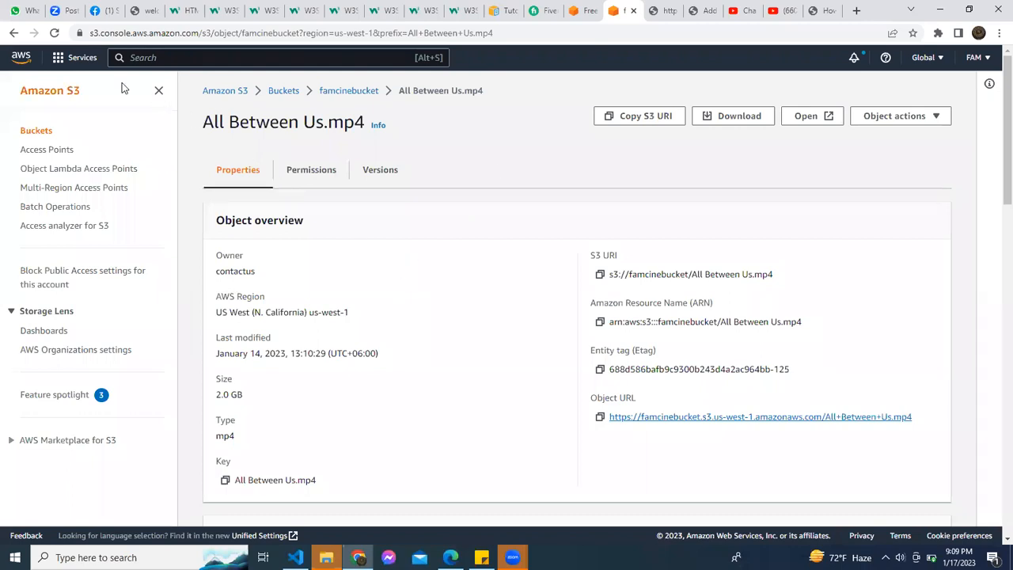
{"action": "left_click", "coordinate": [83, 59]}
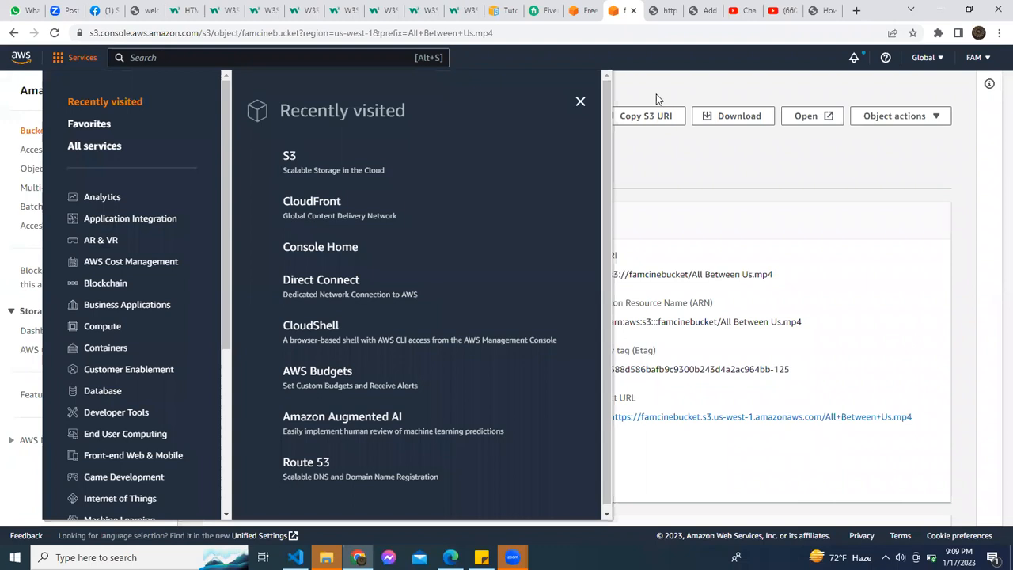
{"action": "left_click", "coordinate": [579, 103]}
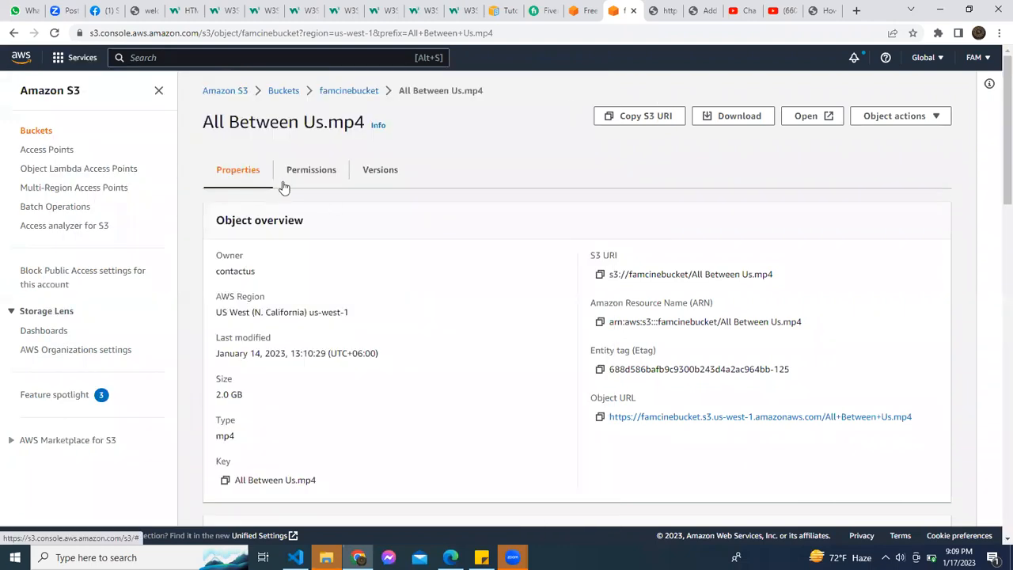
- Return to the list of buckets and open the AWS notifications overview
{"action": "left_click", "coordinate": [36, 130]}
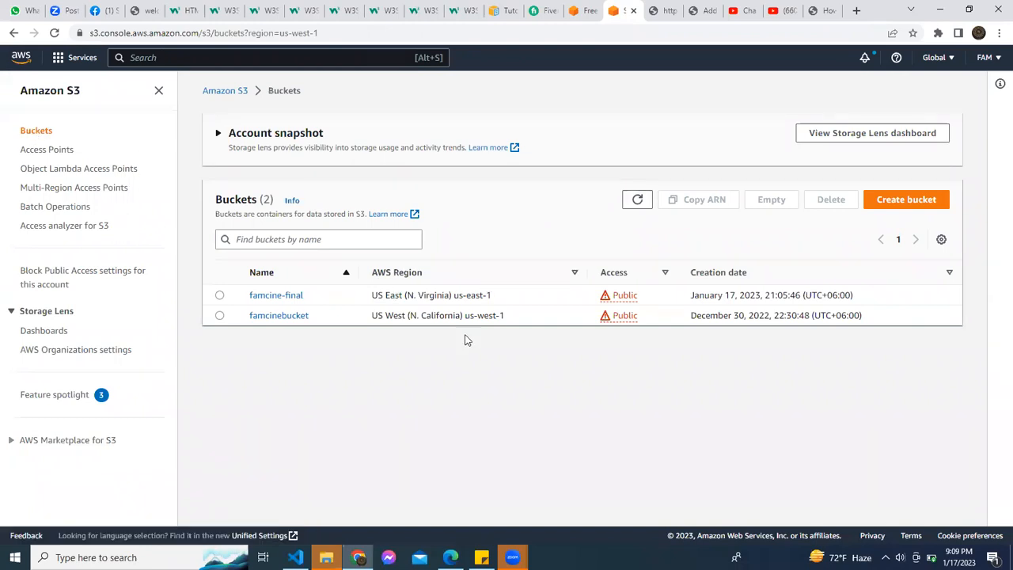
{"action": "left_click", "coordinate": [868, 58]}
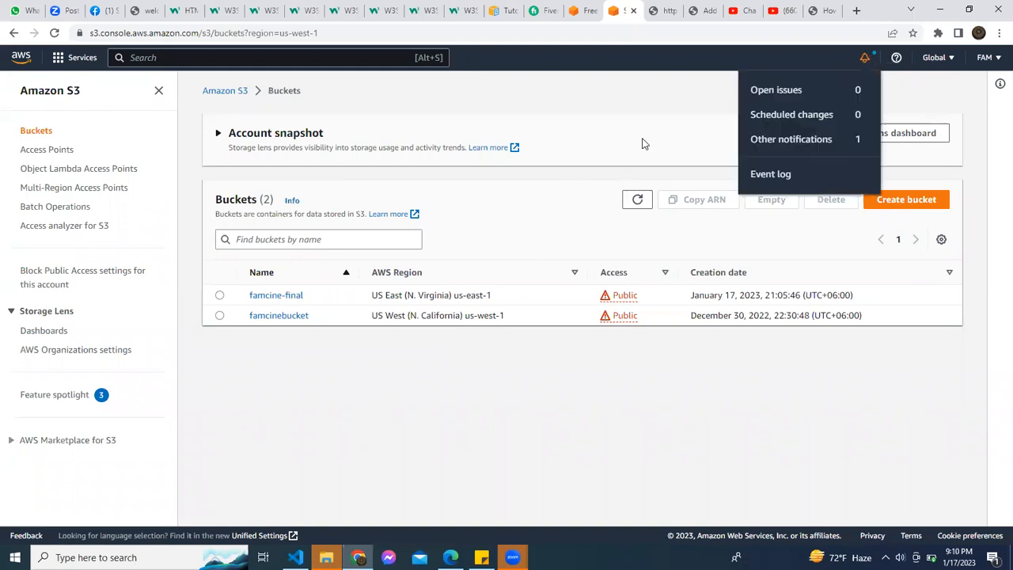